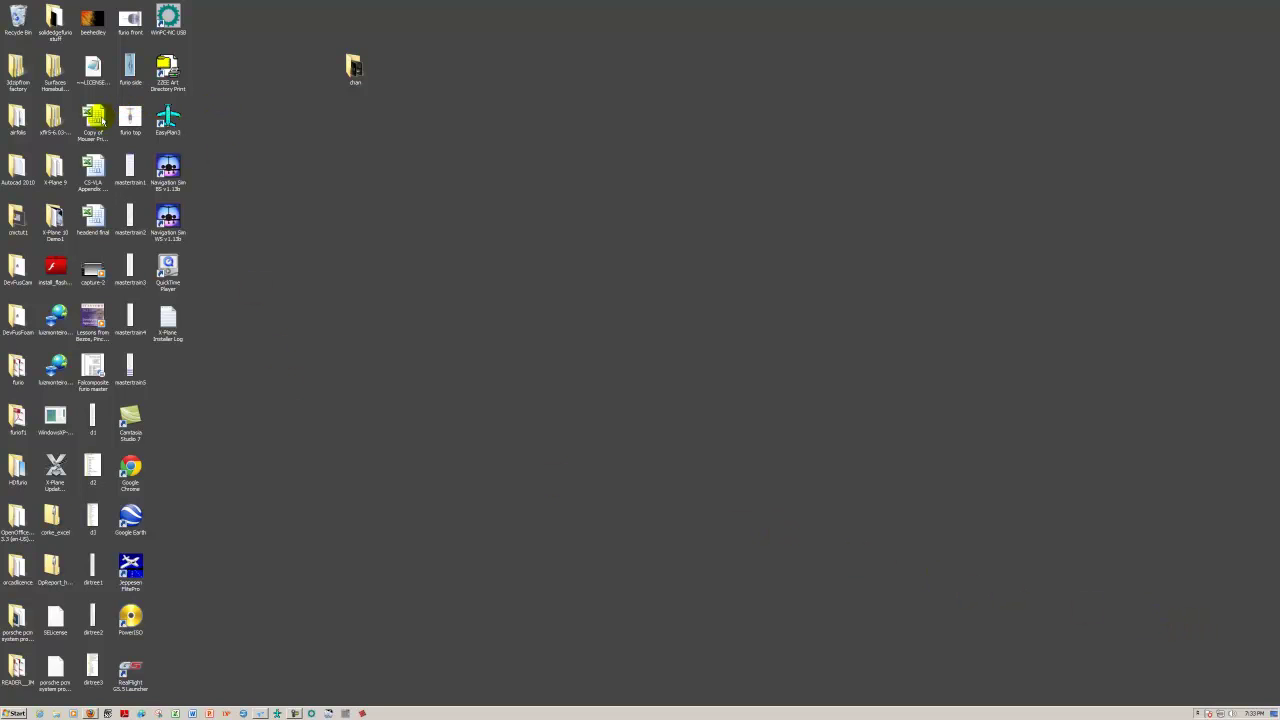
- Open the airfoils folder from the desktop to list its DAT files and workbooks
double_click(19, 118)
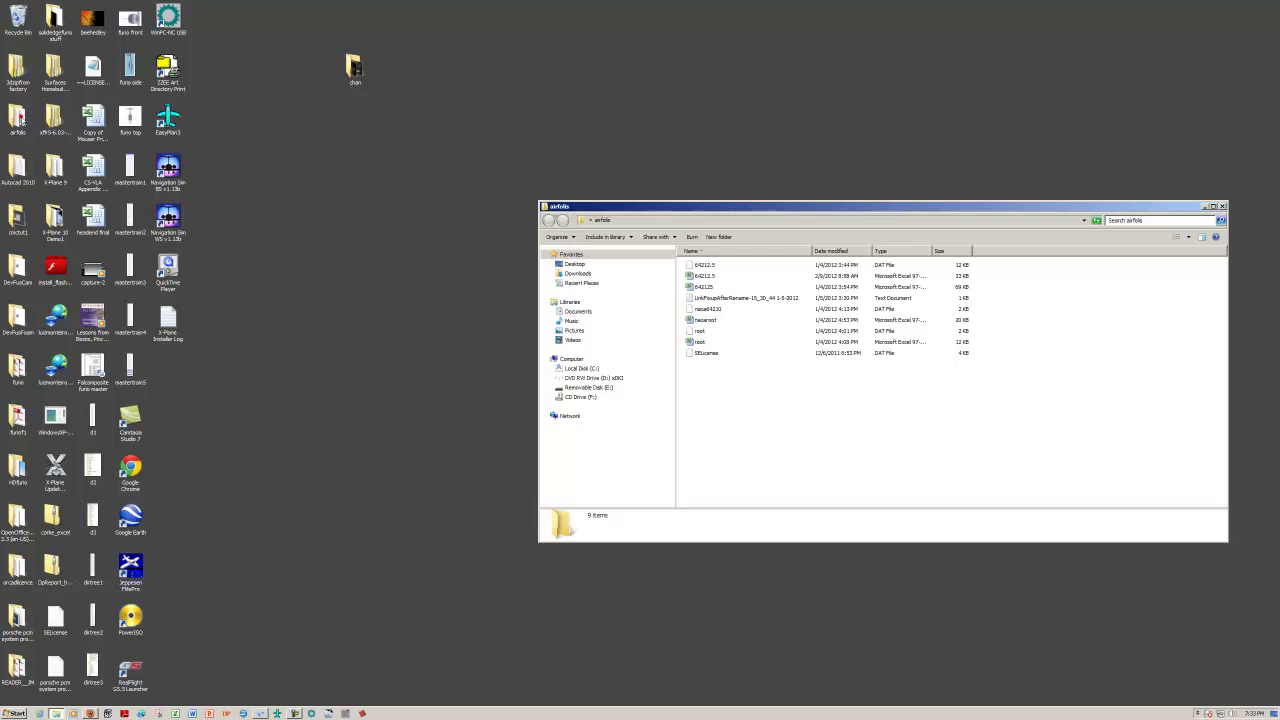
- Open the 64212.5 workbook in Excel and change the G1 scale from 250 to 400
double_click(703, 277)
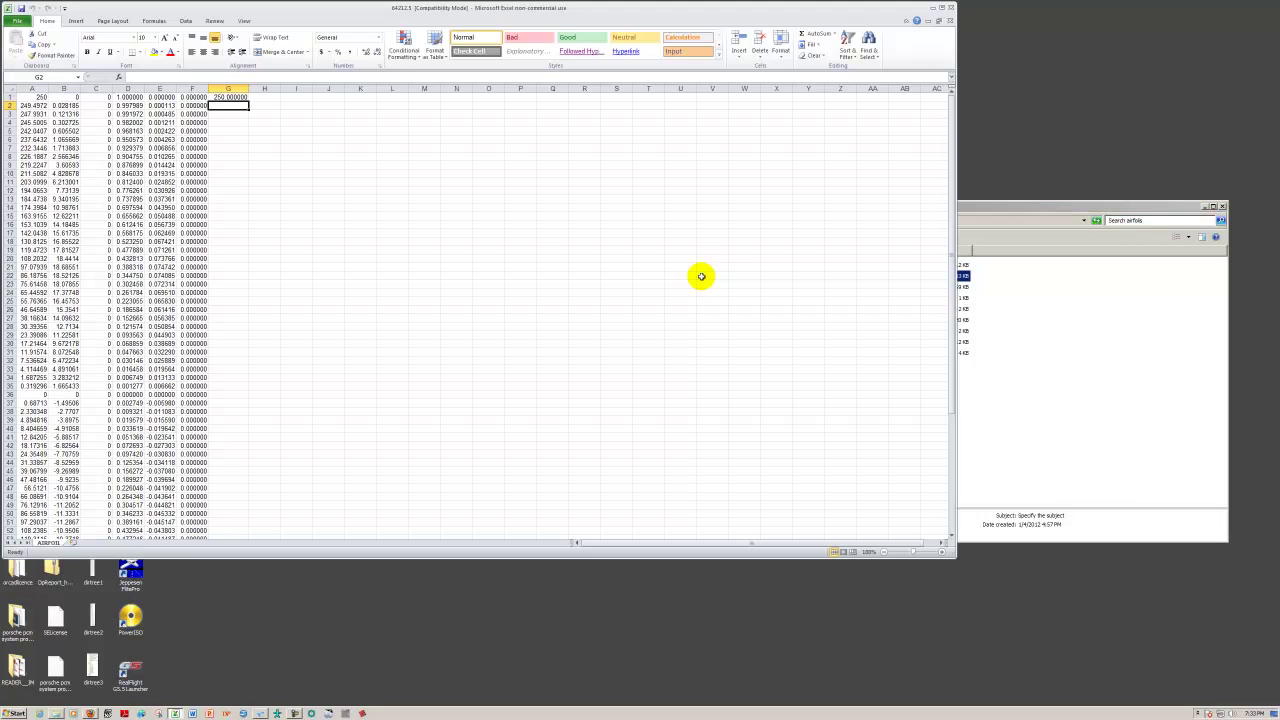
drag(265, 18, 457, 71)
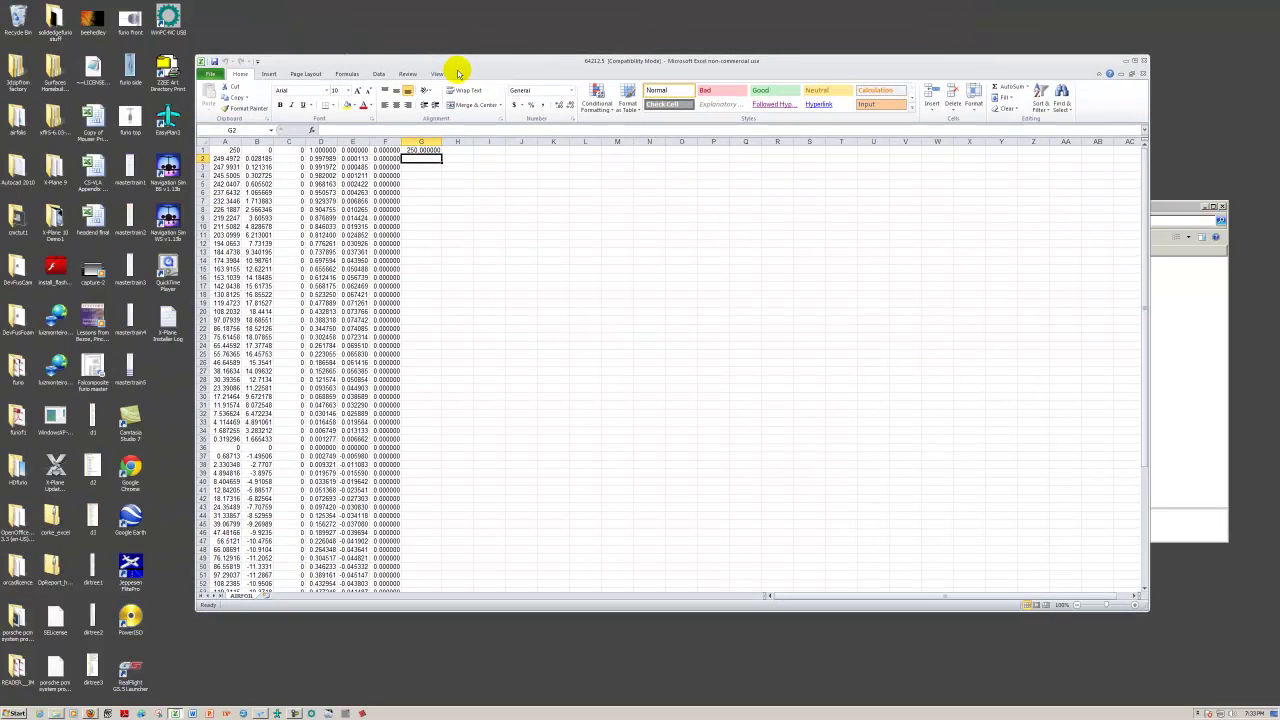
click(425, 149)
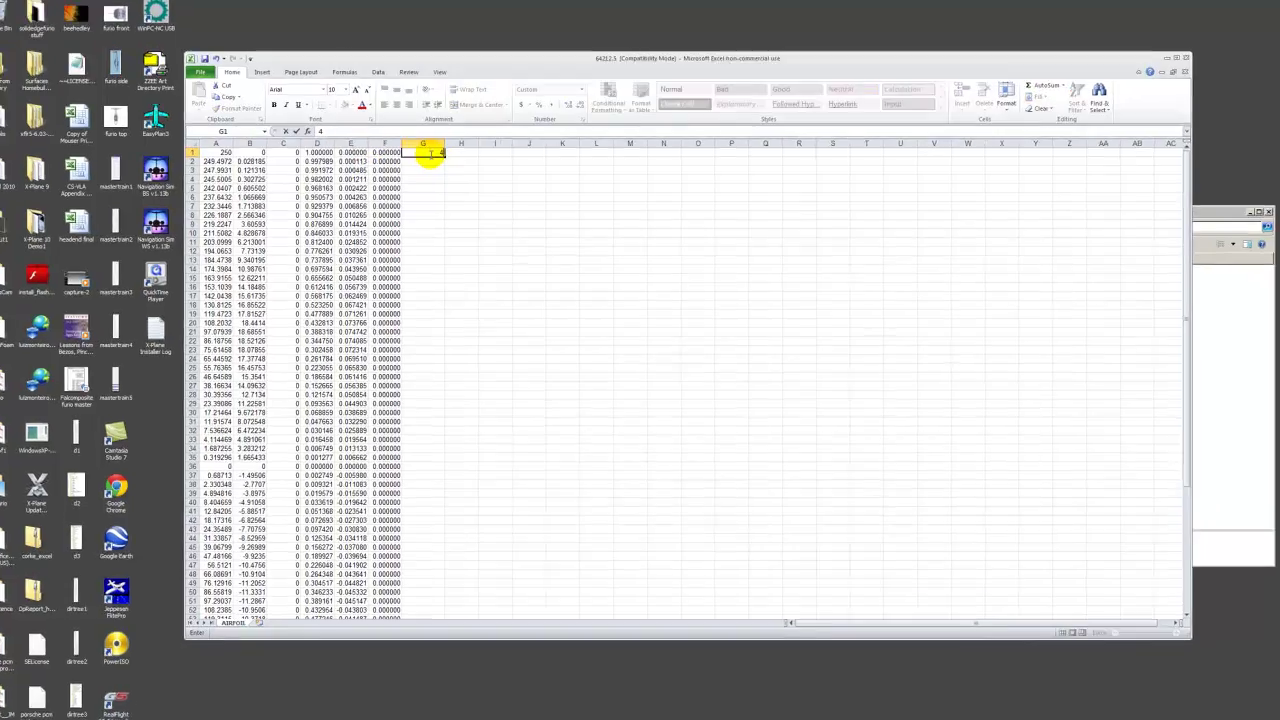
text(400)
key(Return)
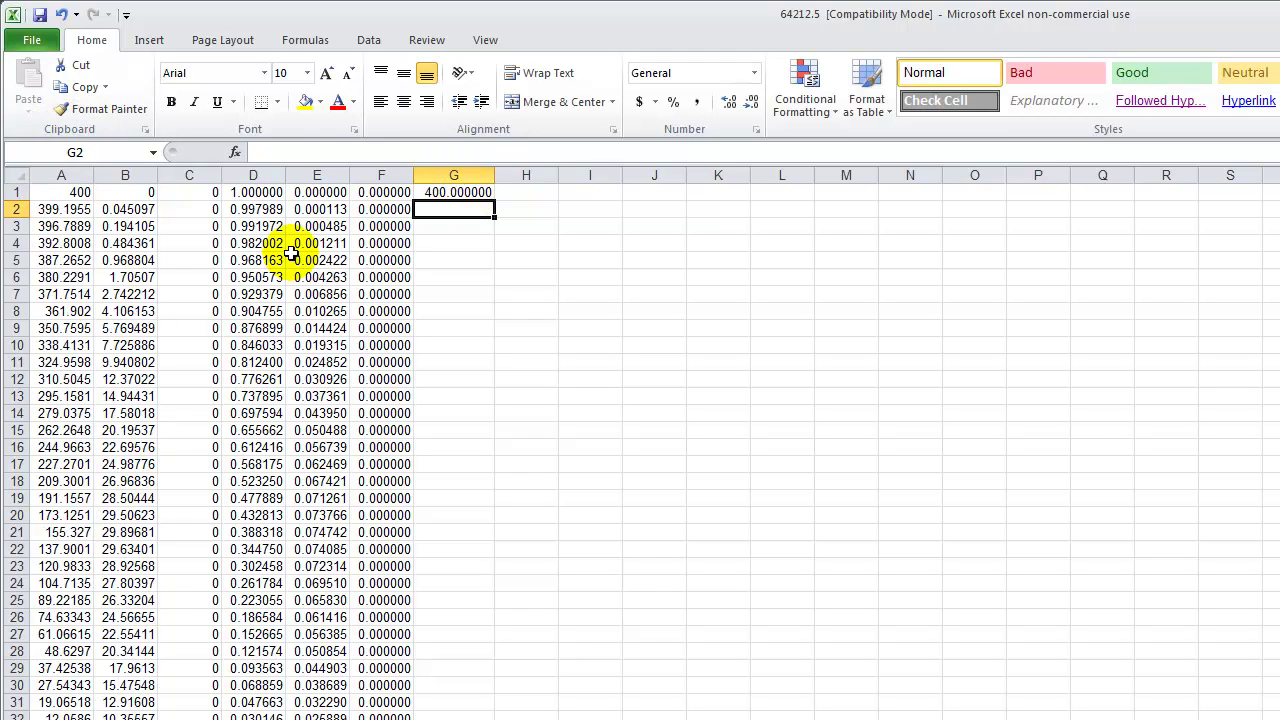
- Save the 400-scaled workbook as 64212.5root
click(38, 44)
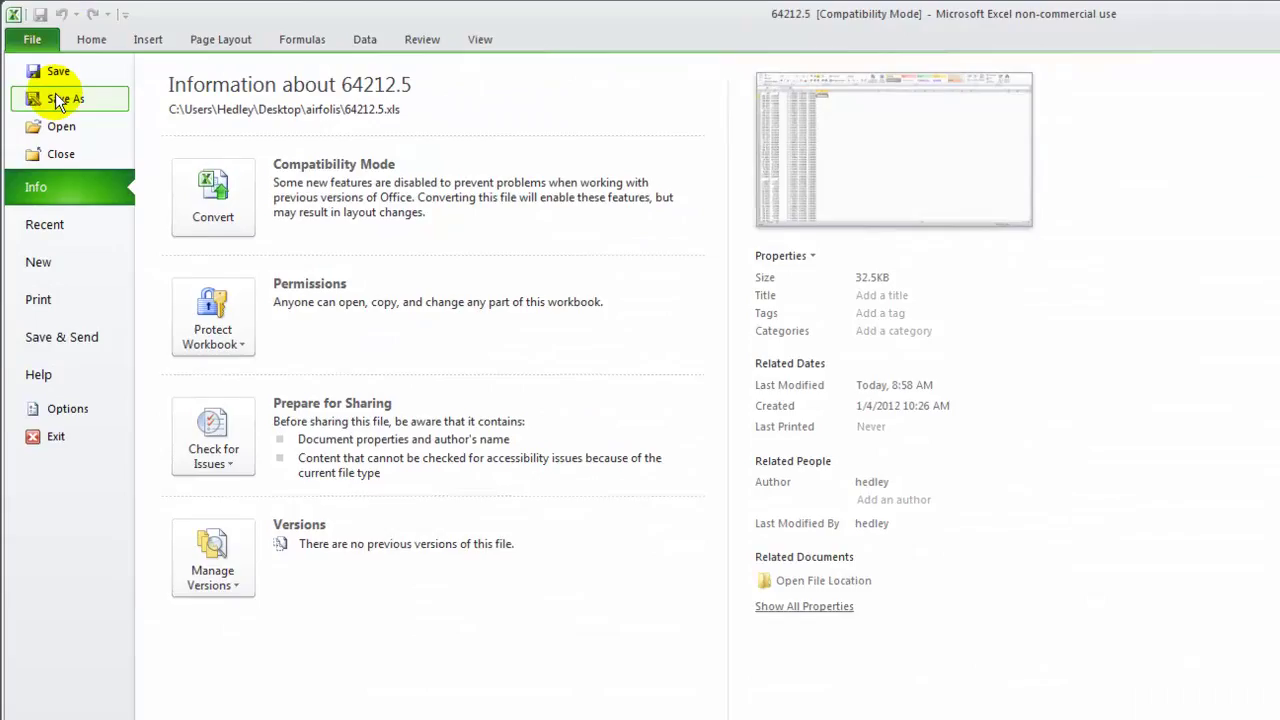
click(55, 96)
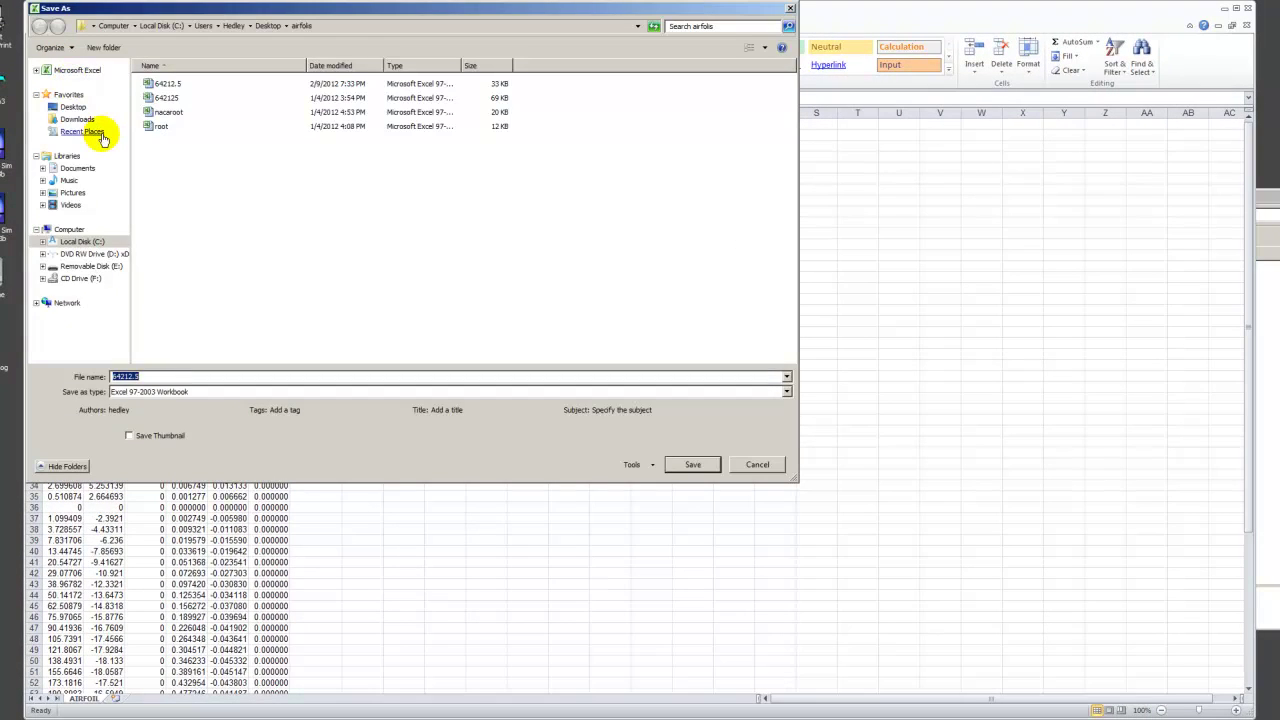
text(6421)
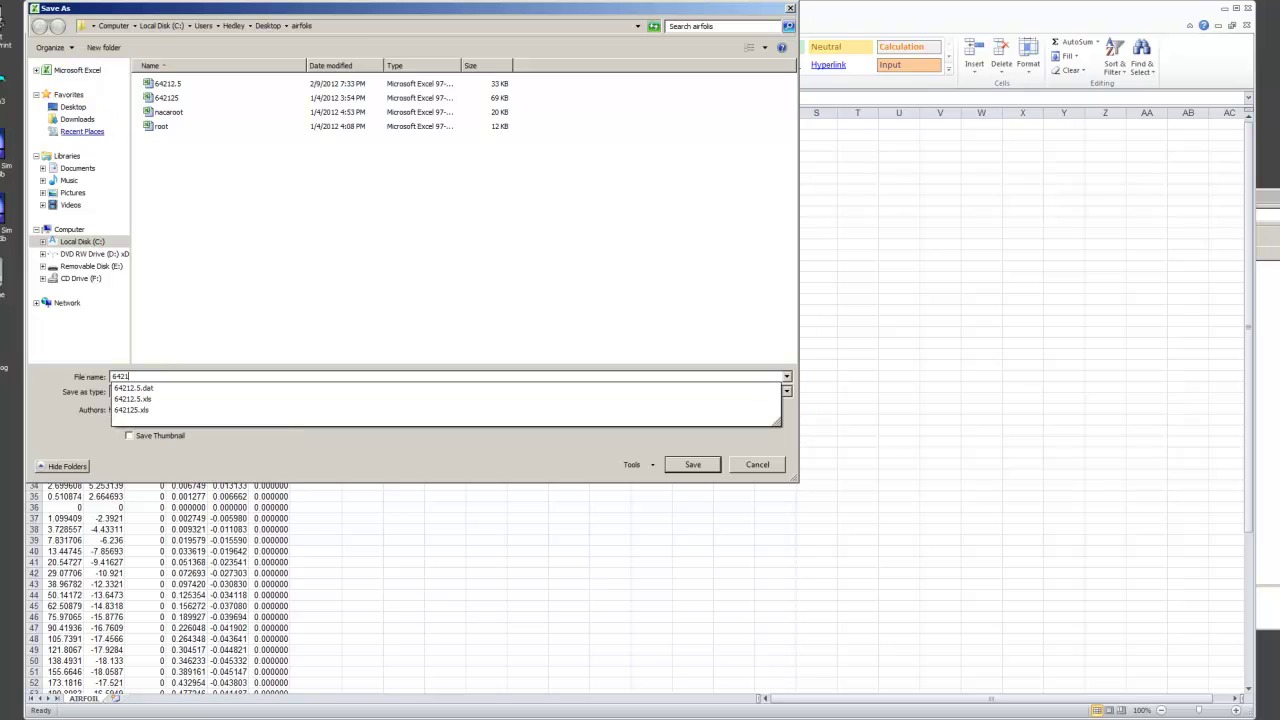
text(2.5root)
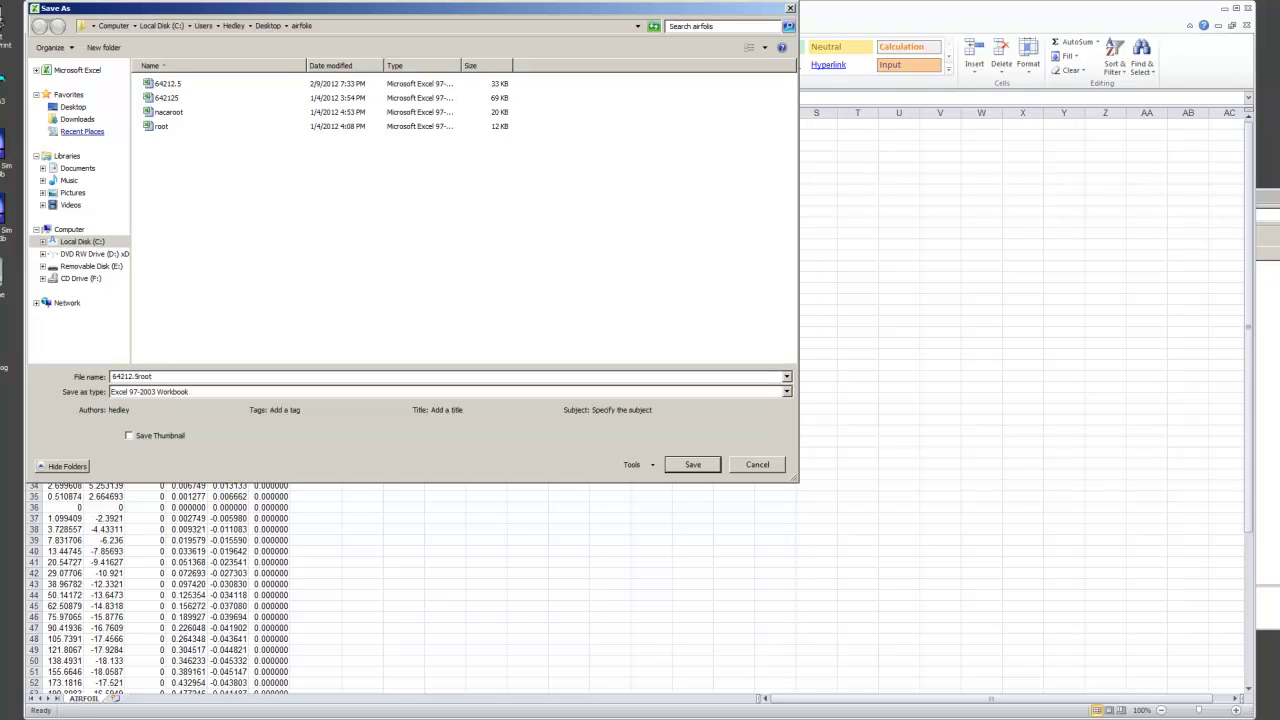
key(Return)
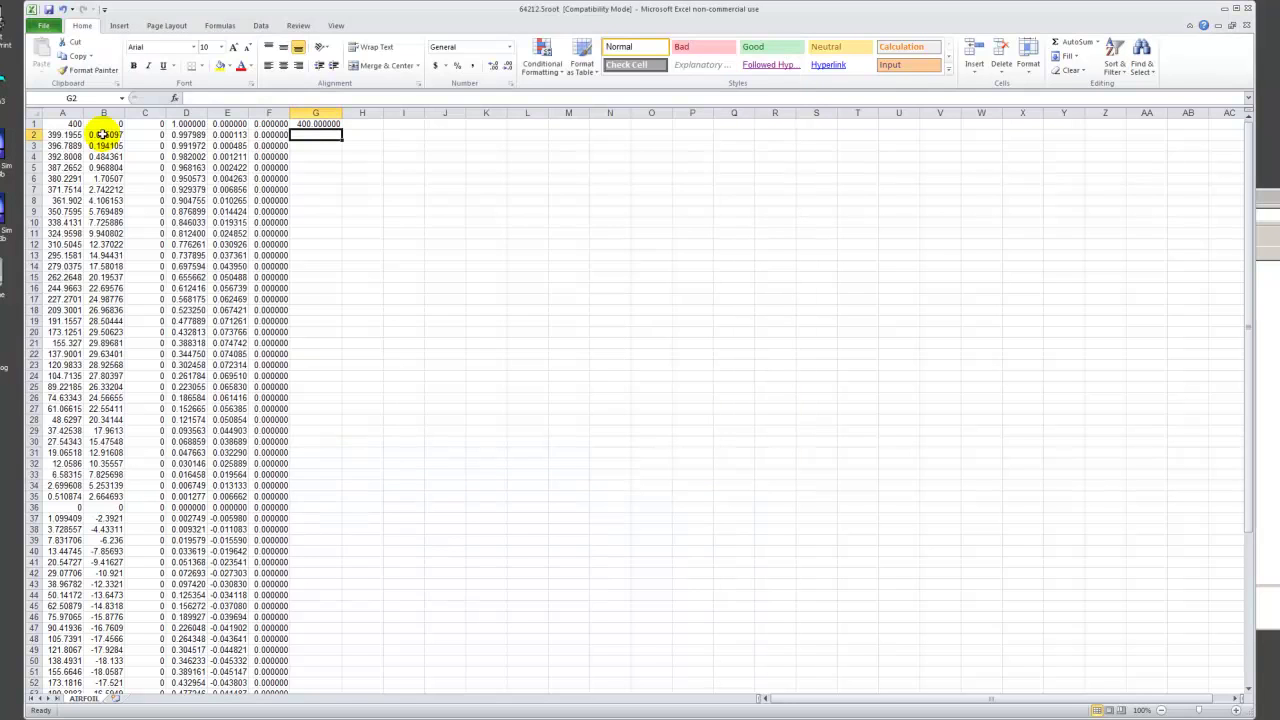
- Change the scale value in G1 to 200
click(326, 123)
text(2)
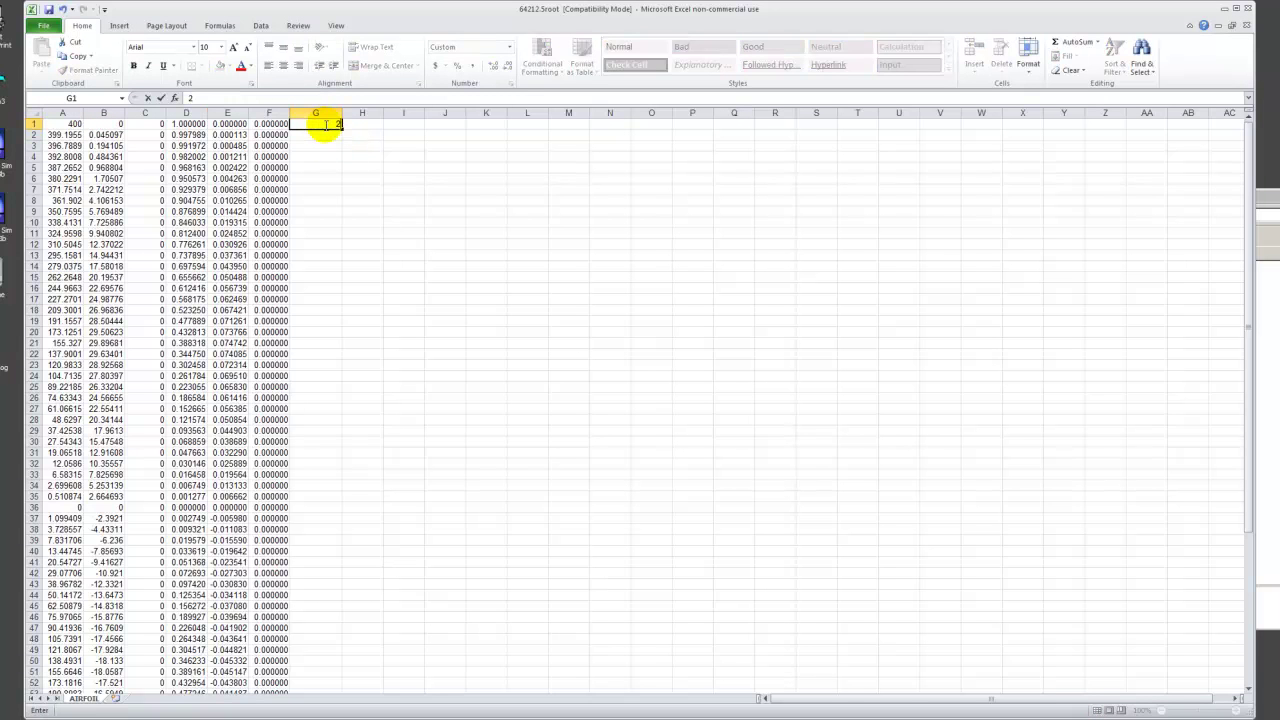
text(00)
key(Return)
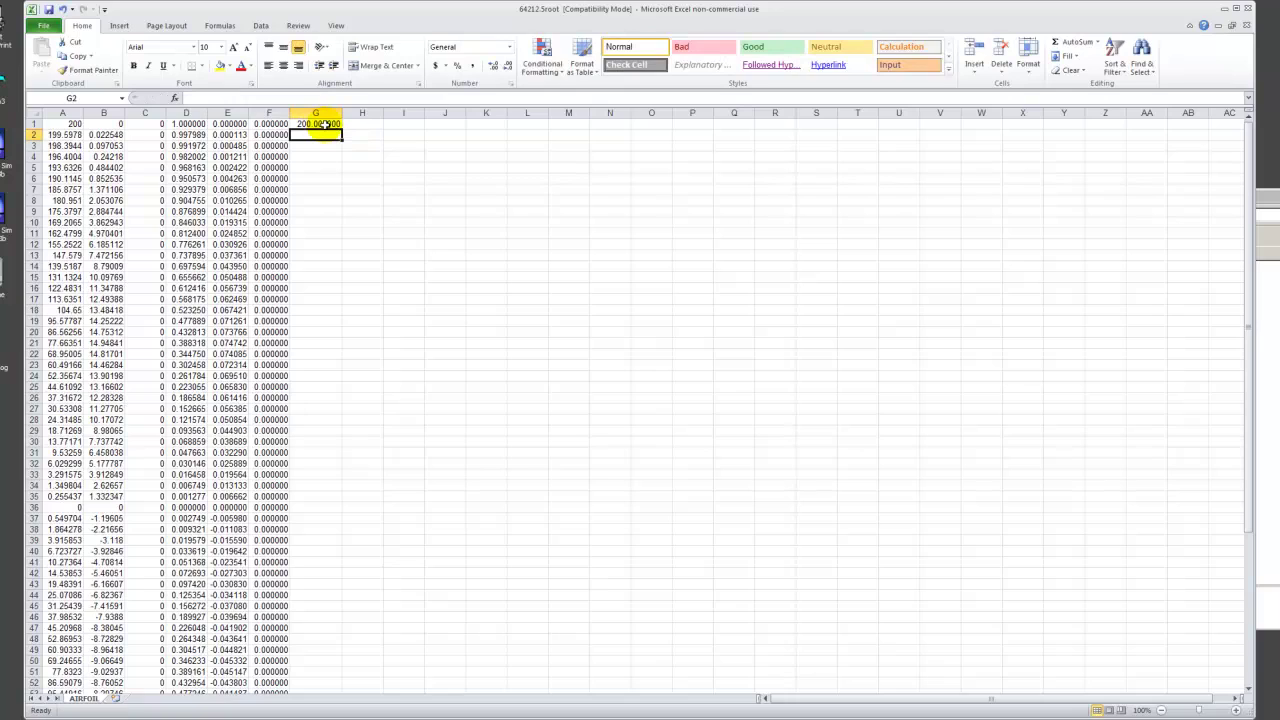
- Save the 200-scaled workbook as 64212.5tip
click(43, 25)
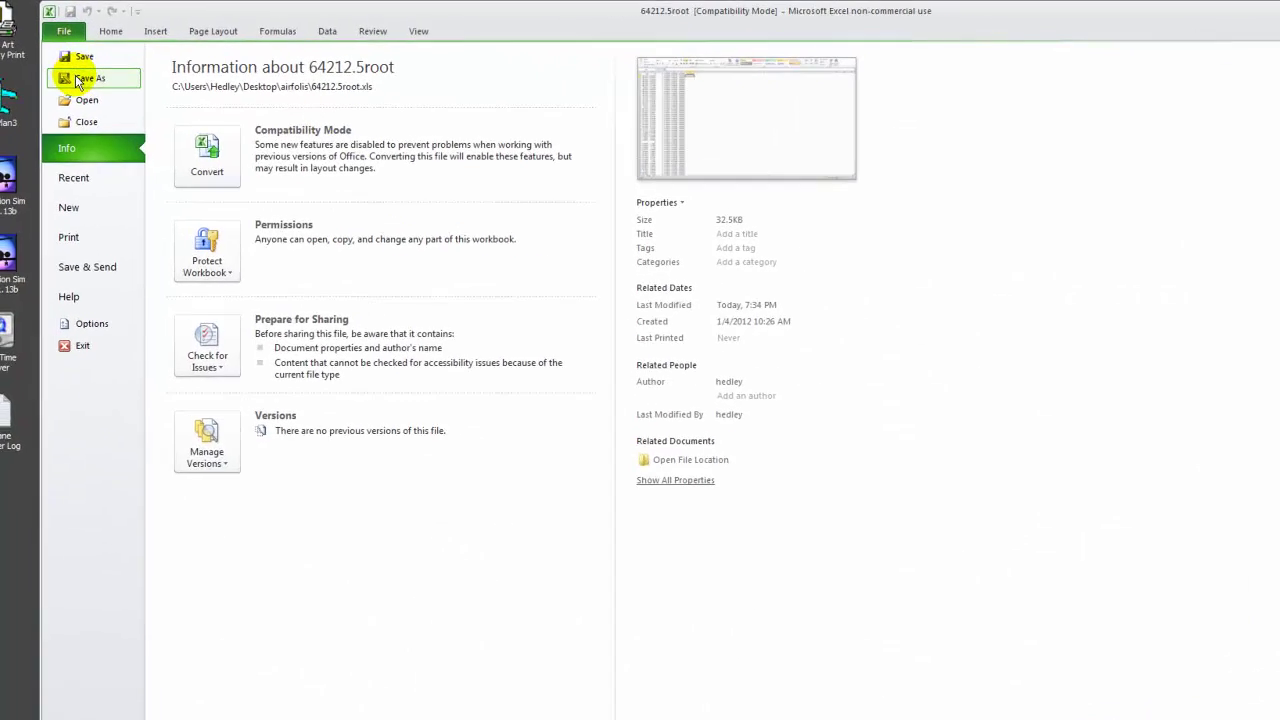
click(85, 78)
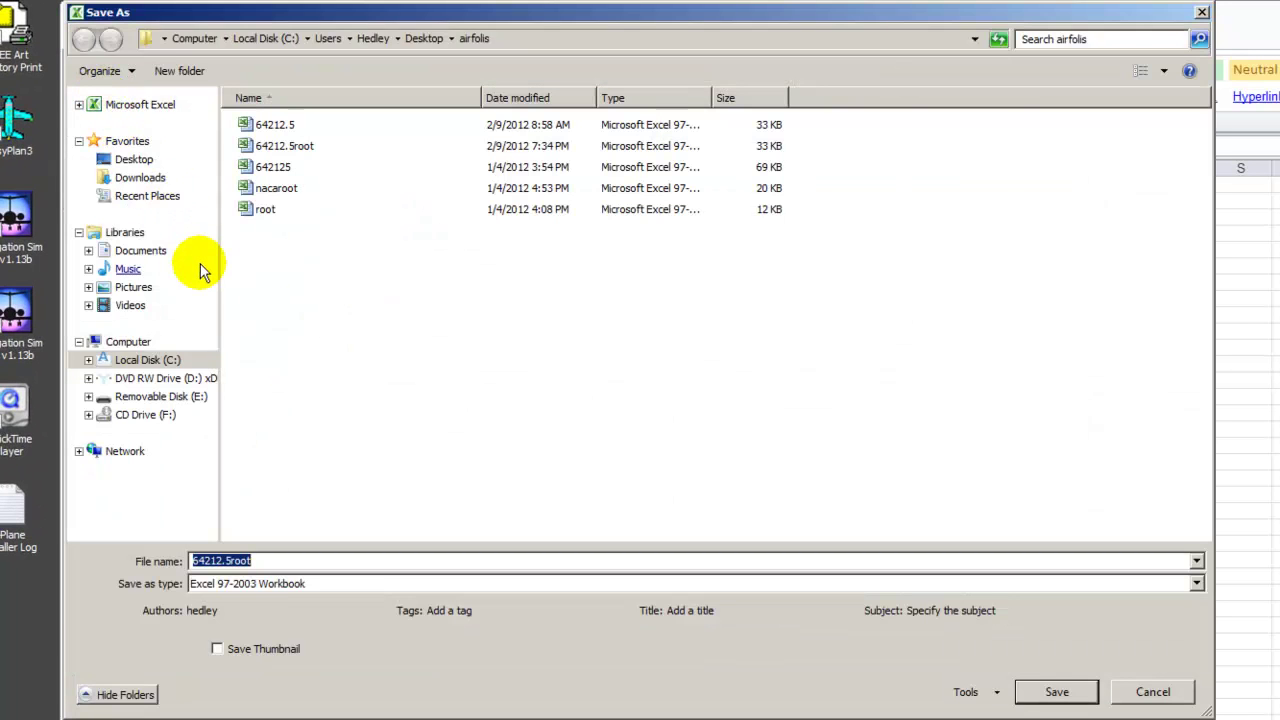
text(642)
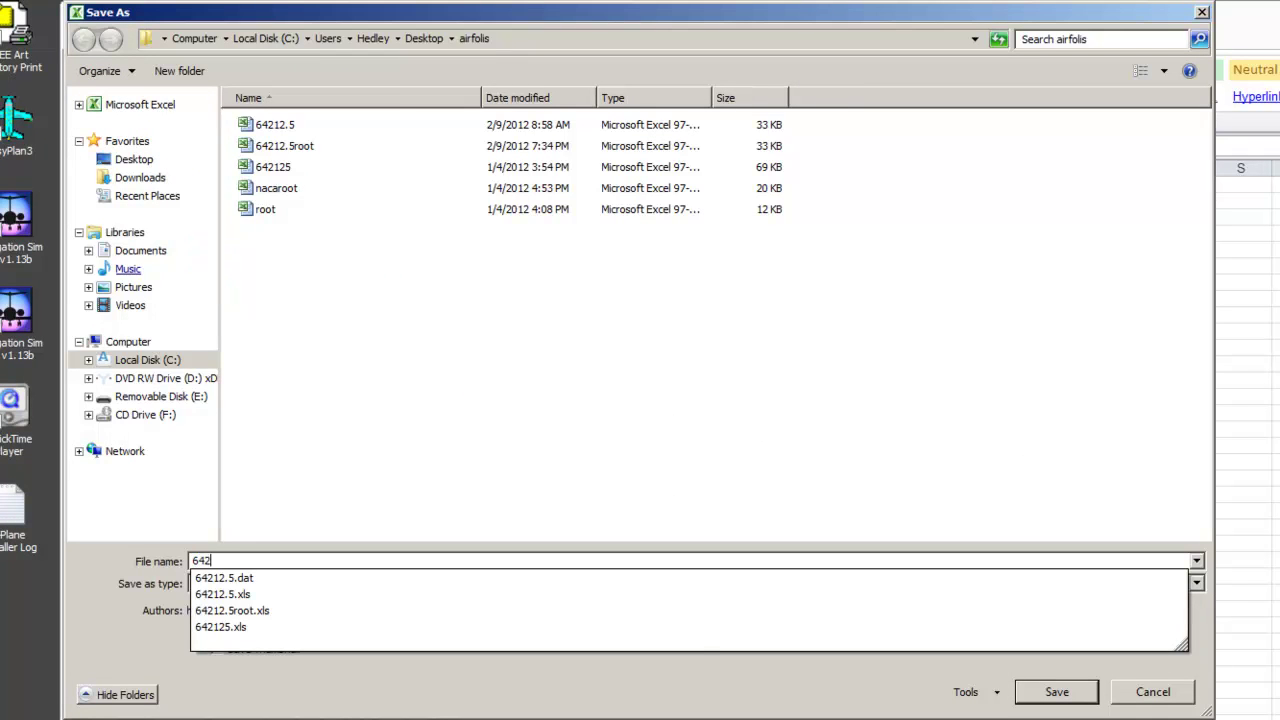
text(12.5)
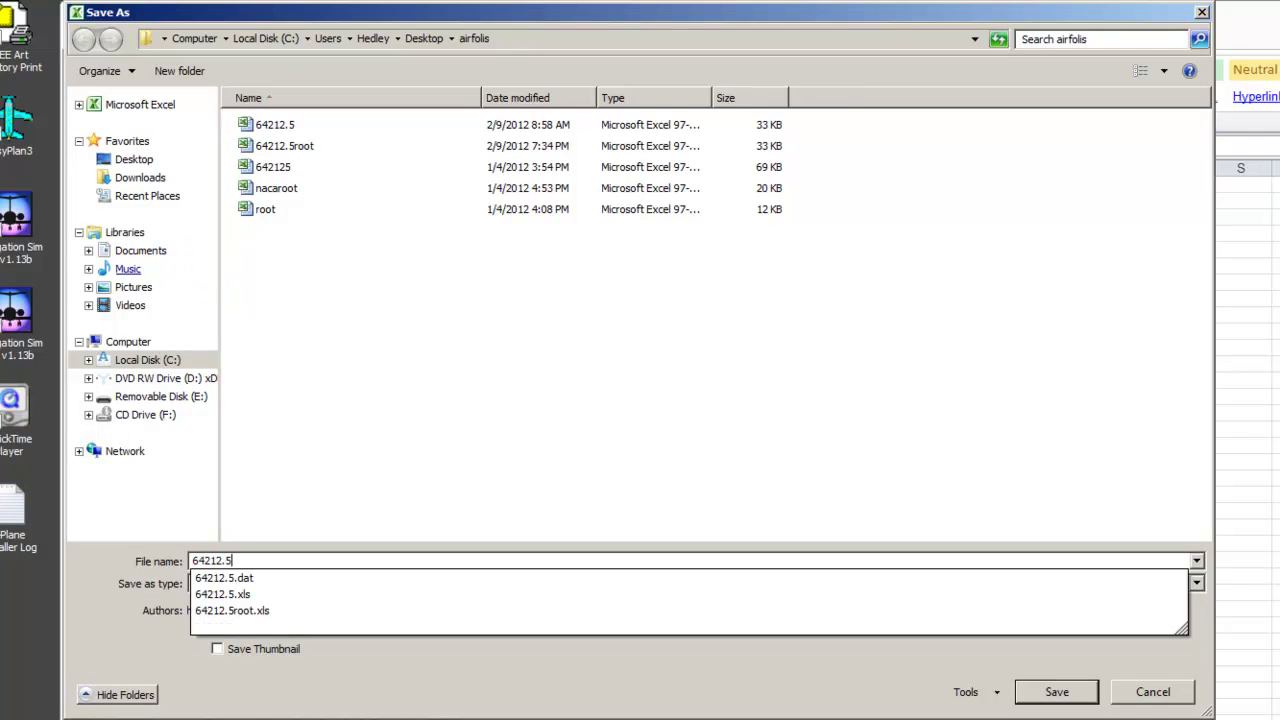
text(t)
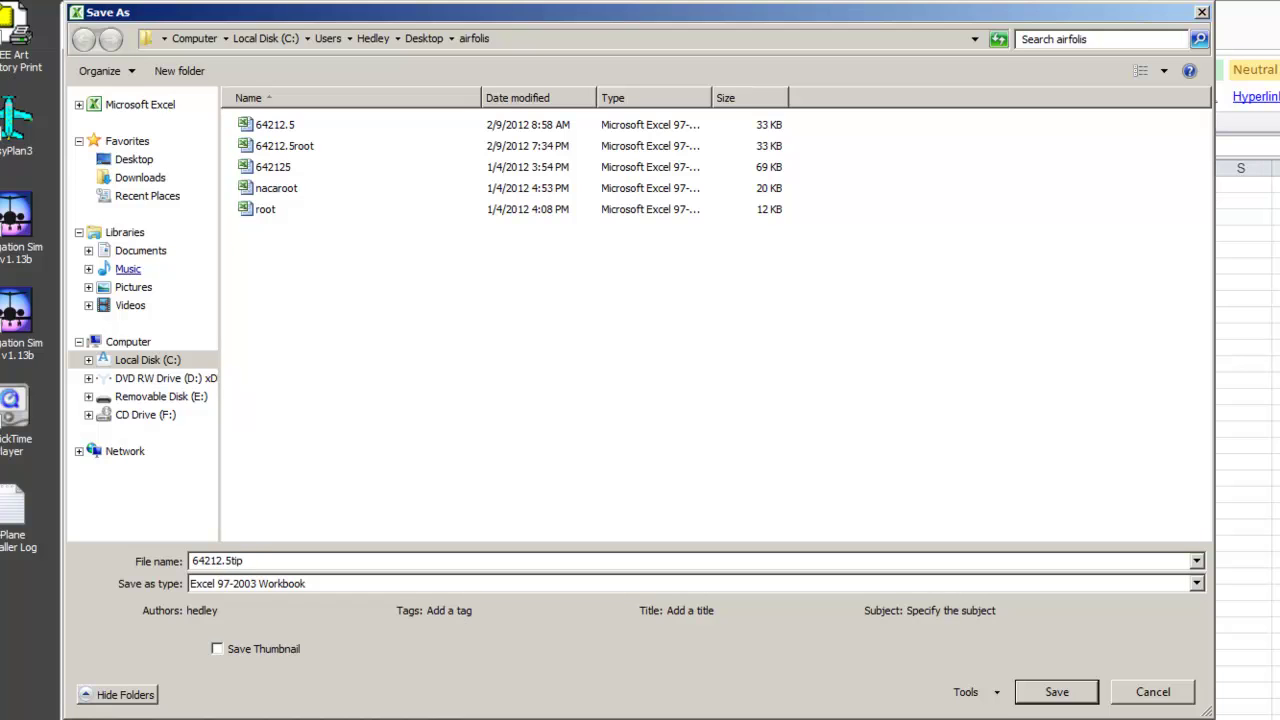
text(ip)
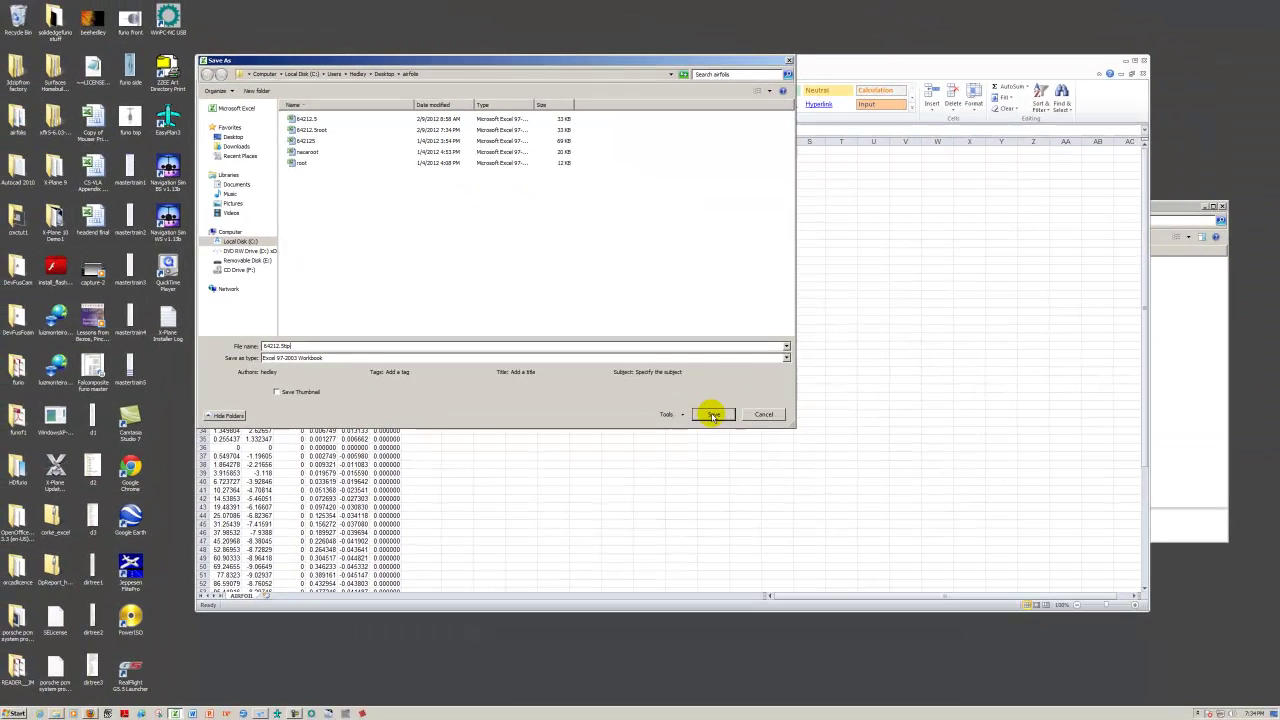
click(1057, 692)
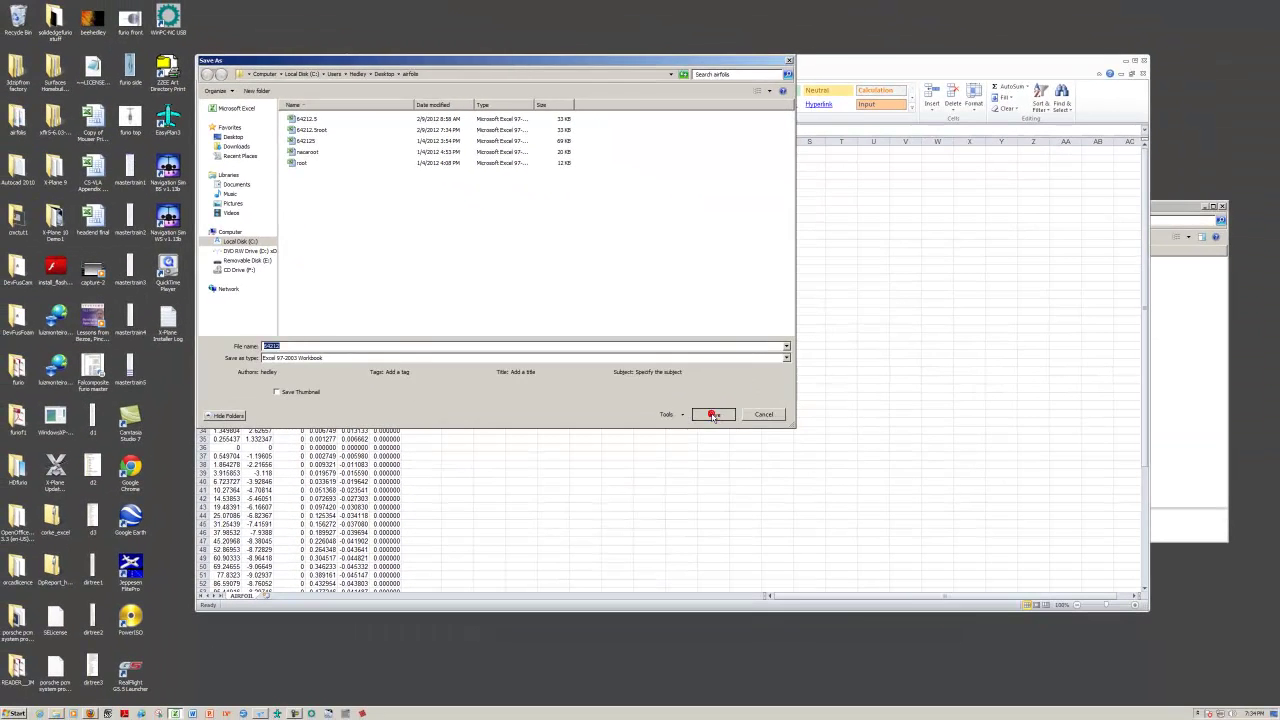
- Close Excel and the airfoils folder, and return to Solid Edge ST4
click(1145, 63)
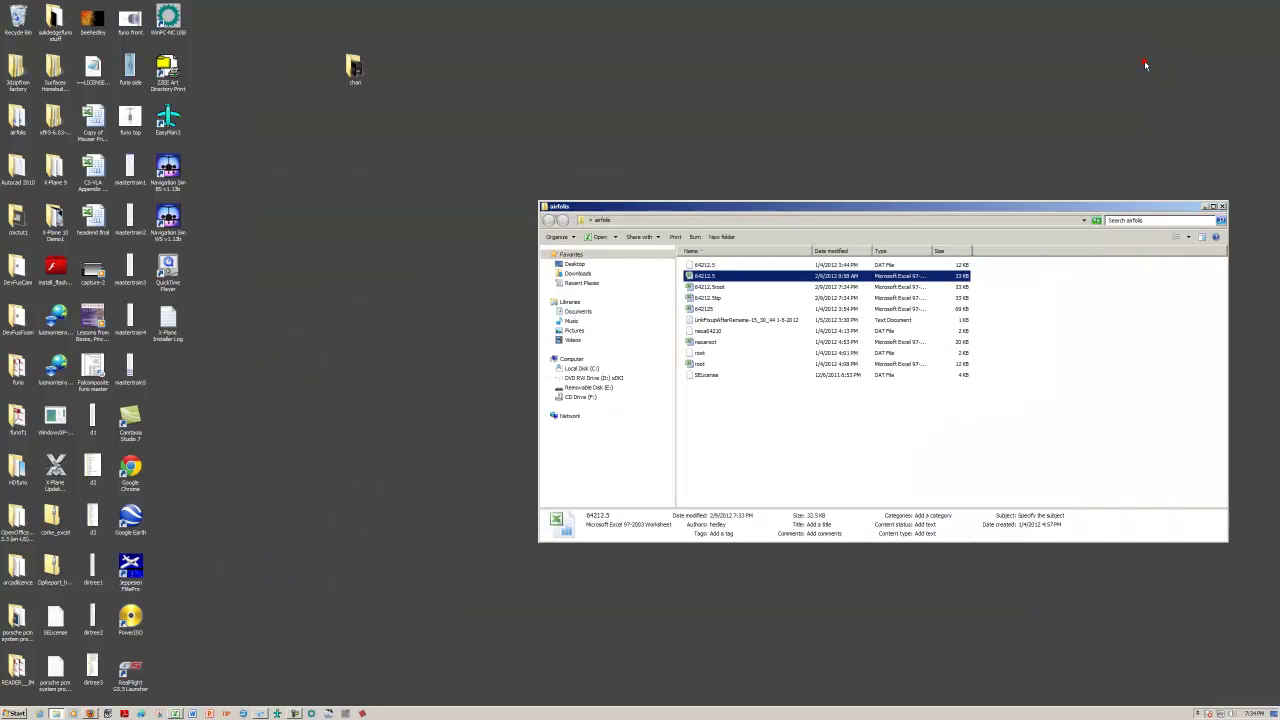
click(1222, 207)
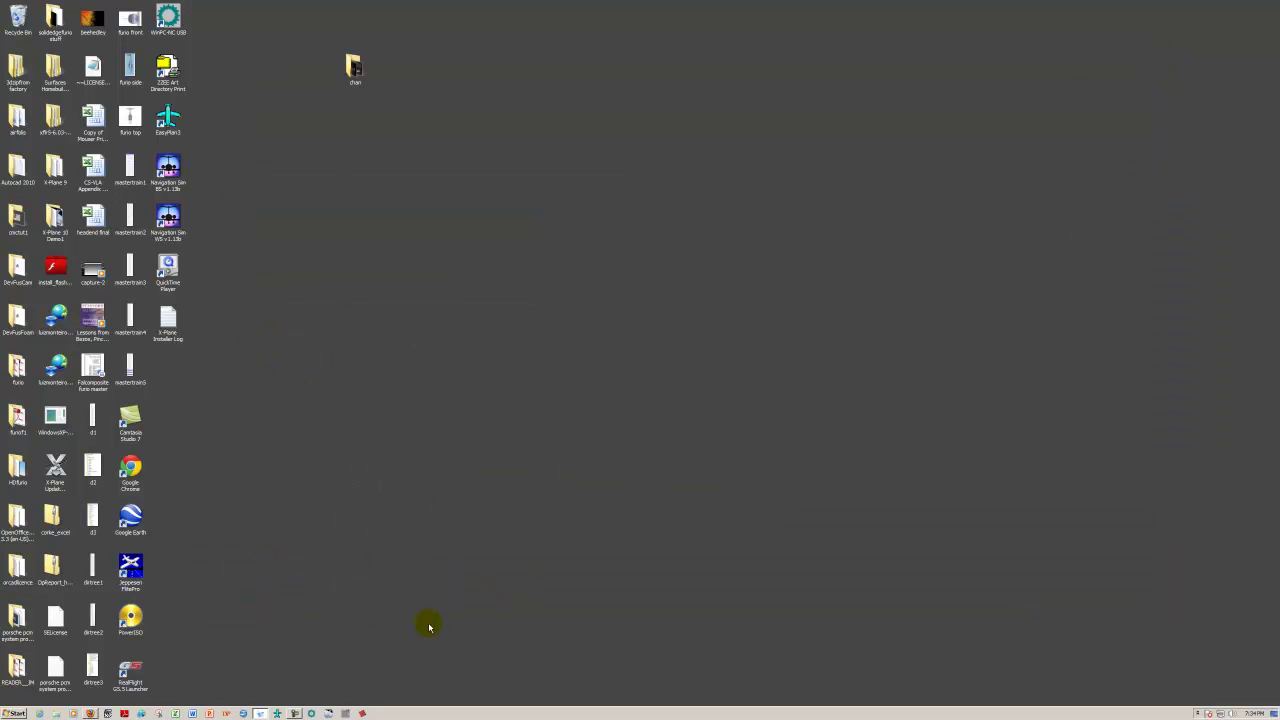
click(259, 713)
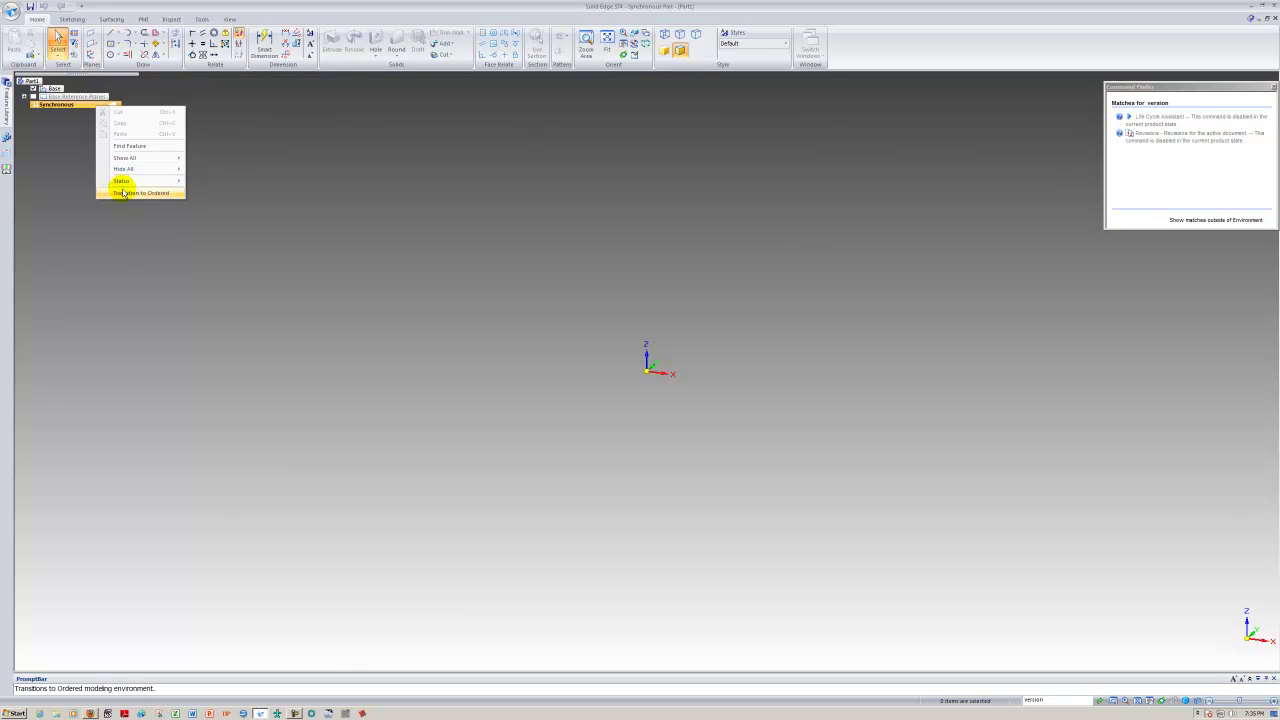
- Transition the part to Ordered modeling and display the base reference planes
click(125, 196)
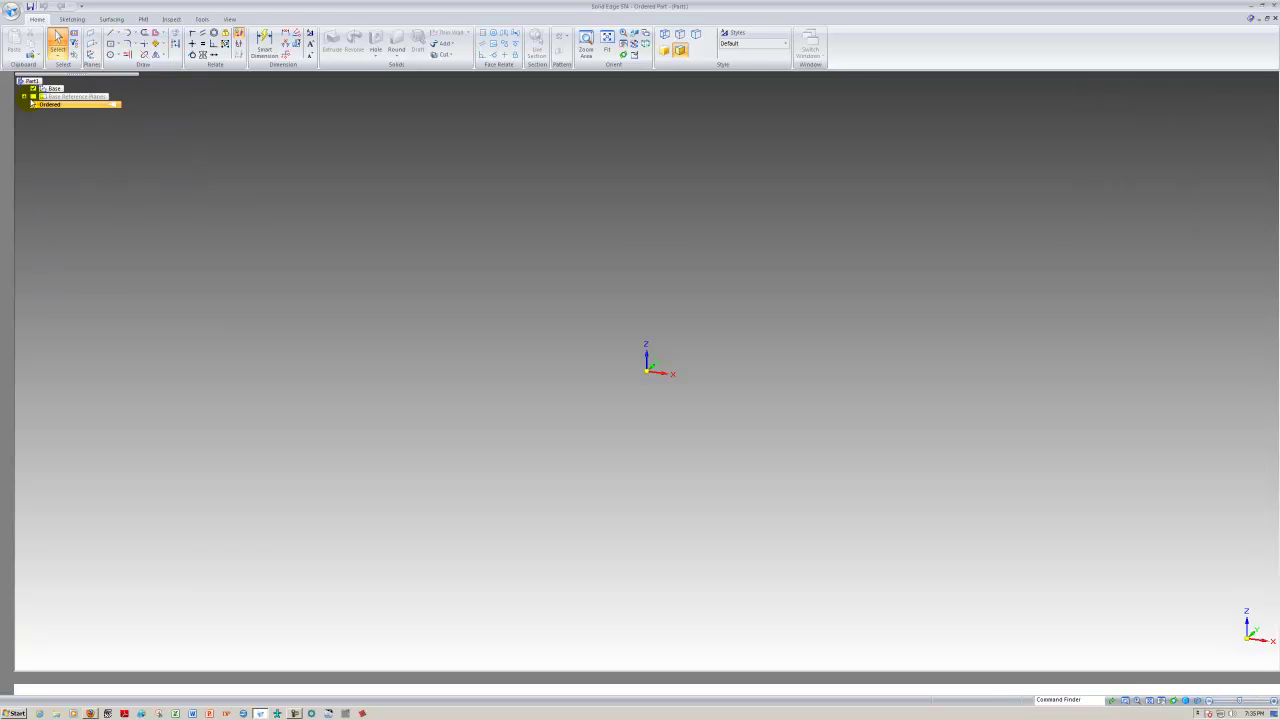
click(33, 97)
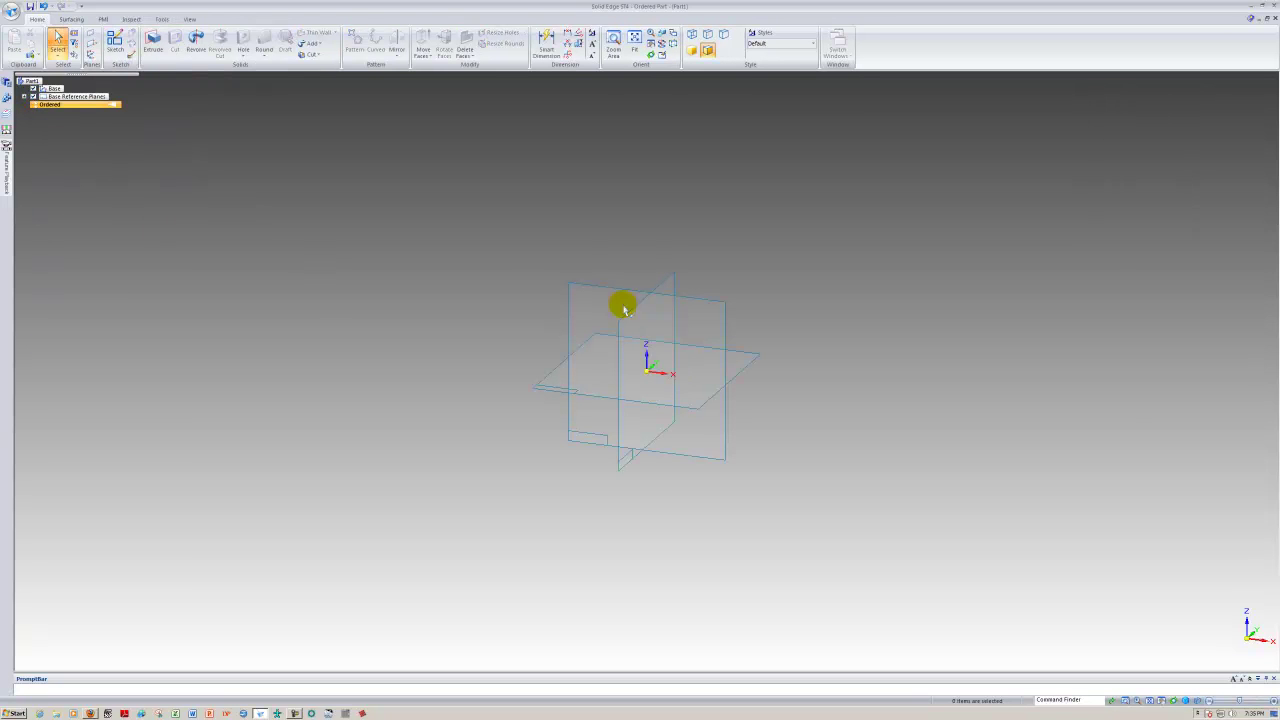
click(70, 19)
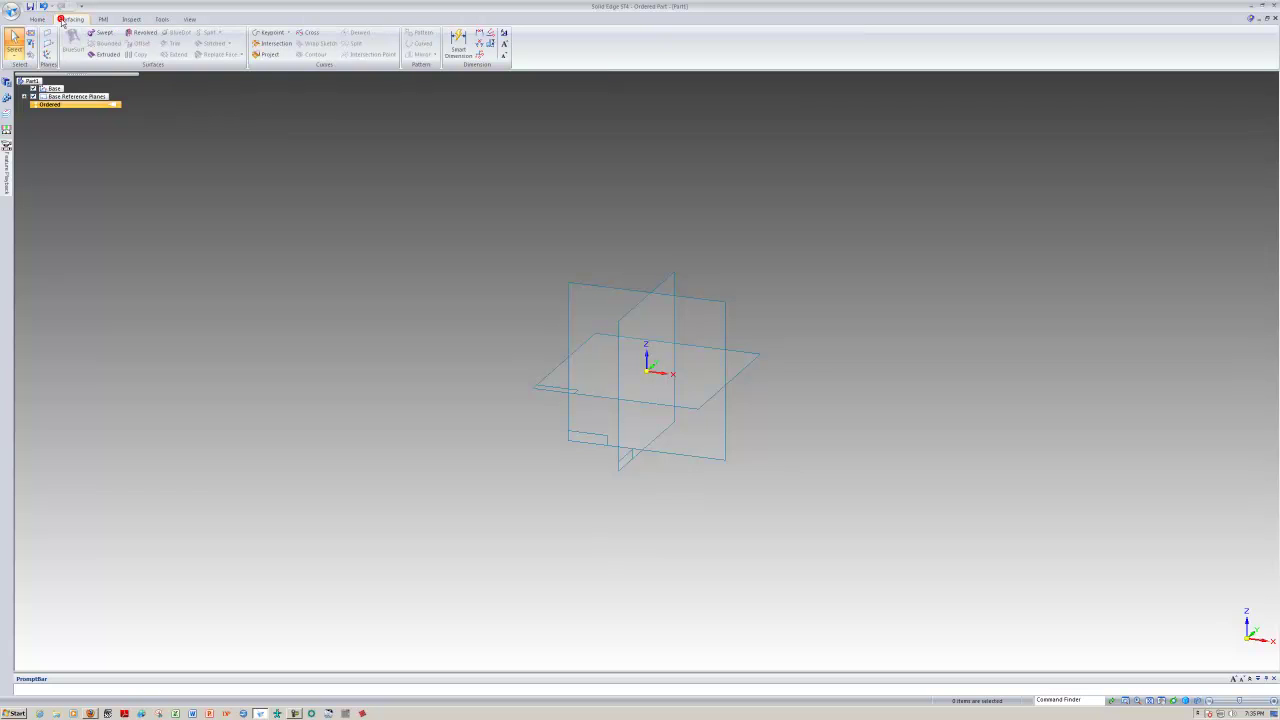
- Create Table Curve 1 by table from the embedded 64212.5root spreadsheet
click(289, 34)
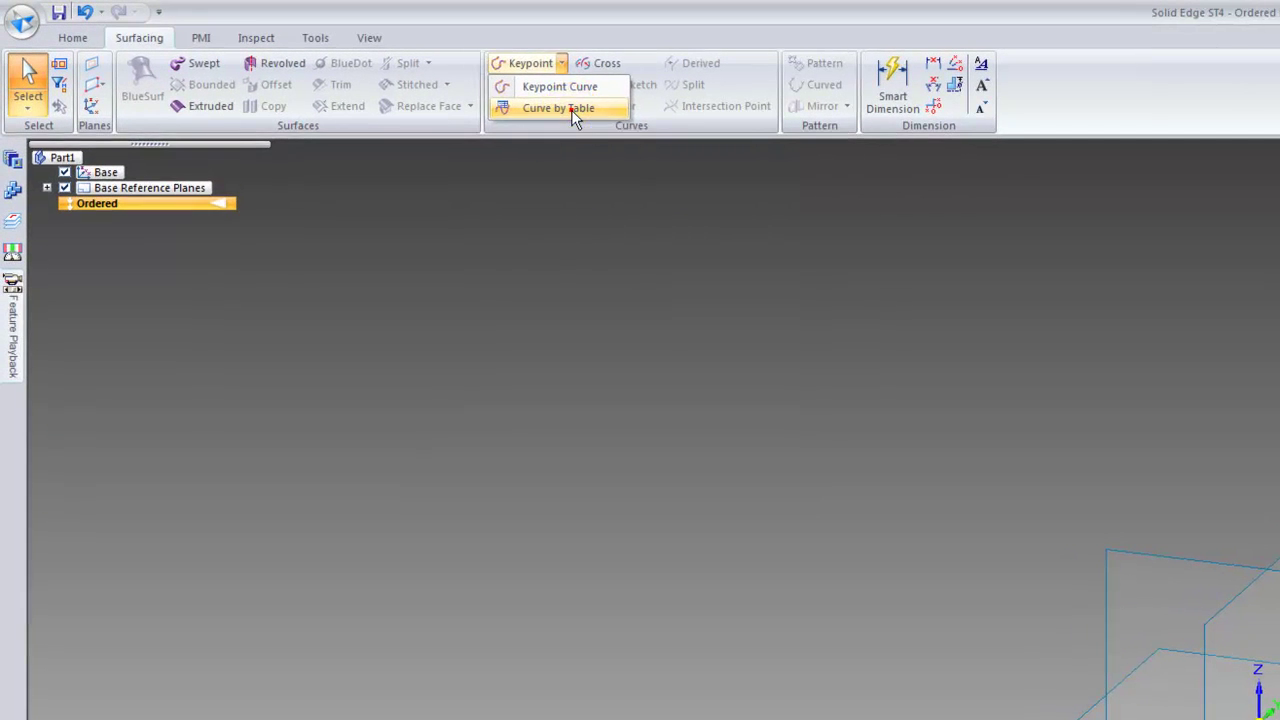
click(293, 56)
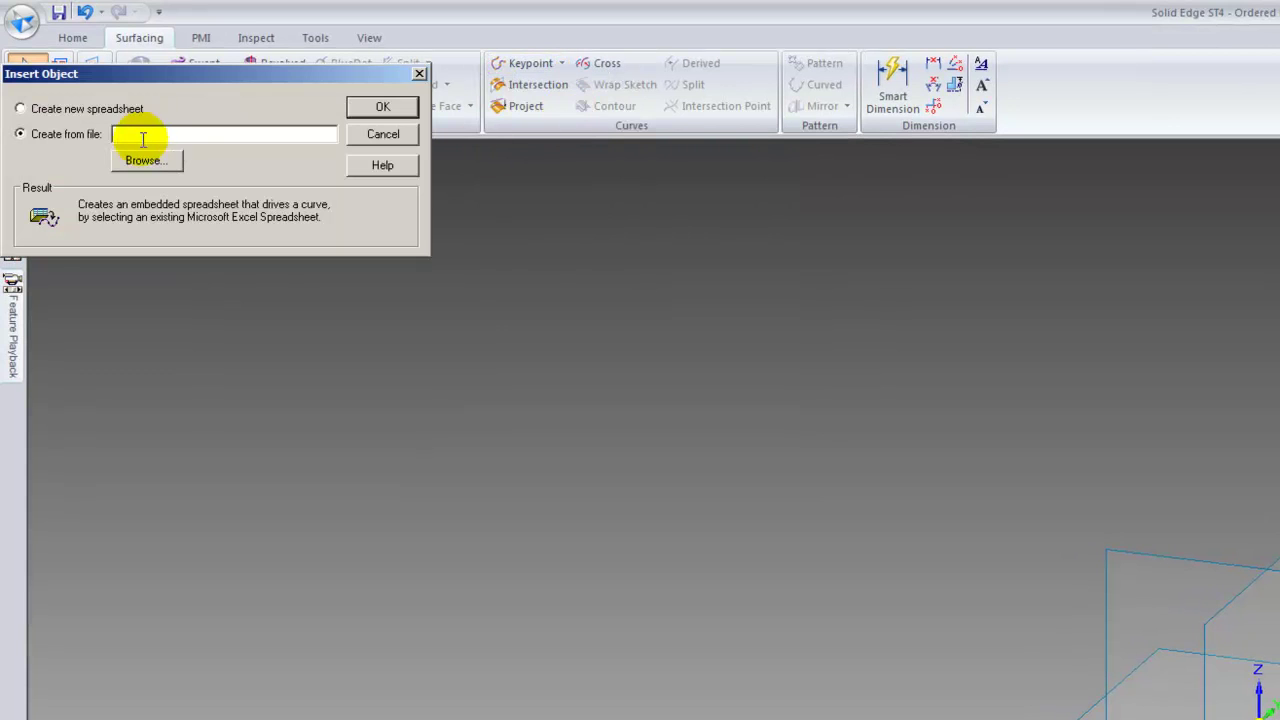
click(145, 161)
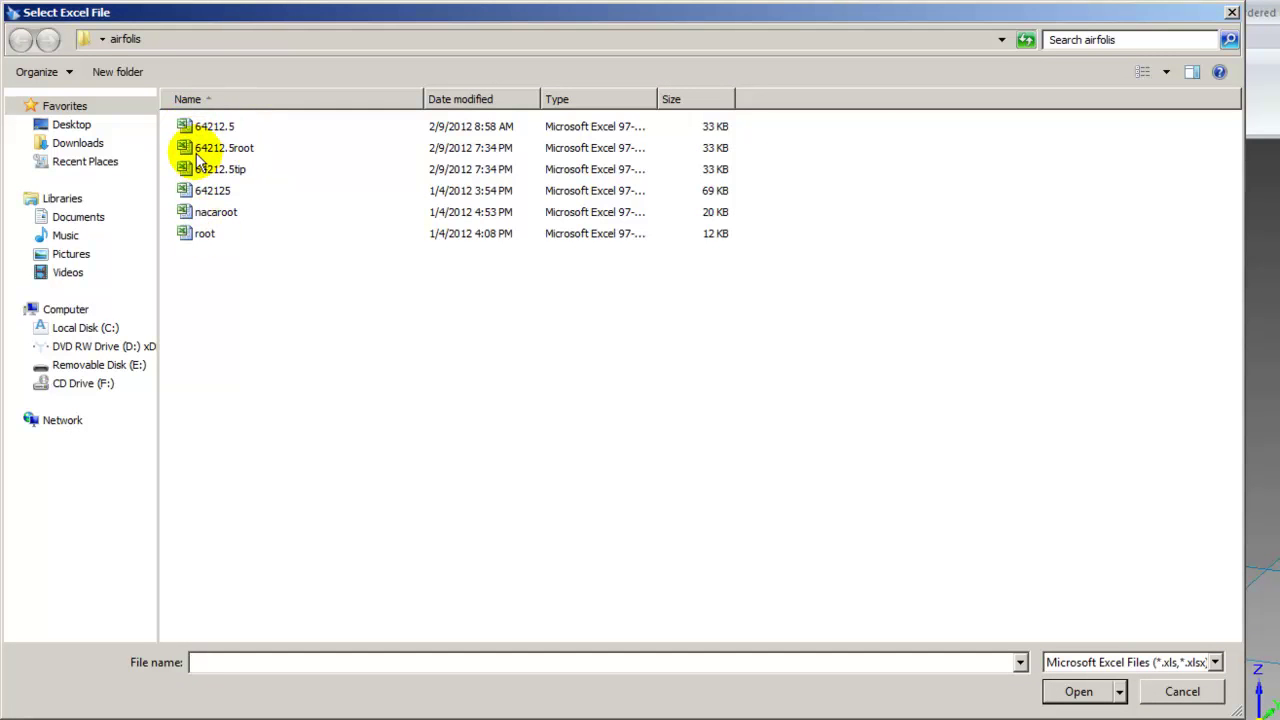
click(199, 148)
click(199, 148)
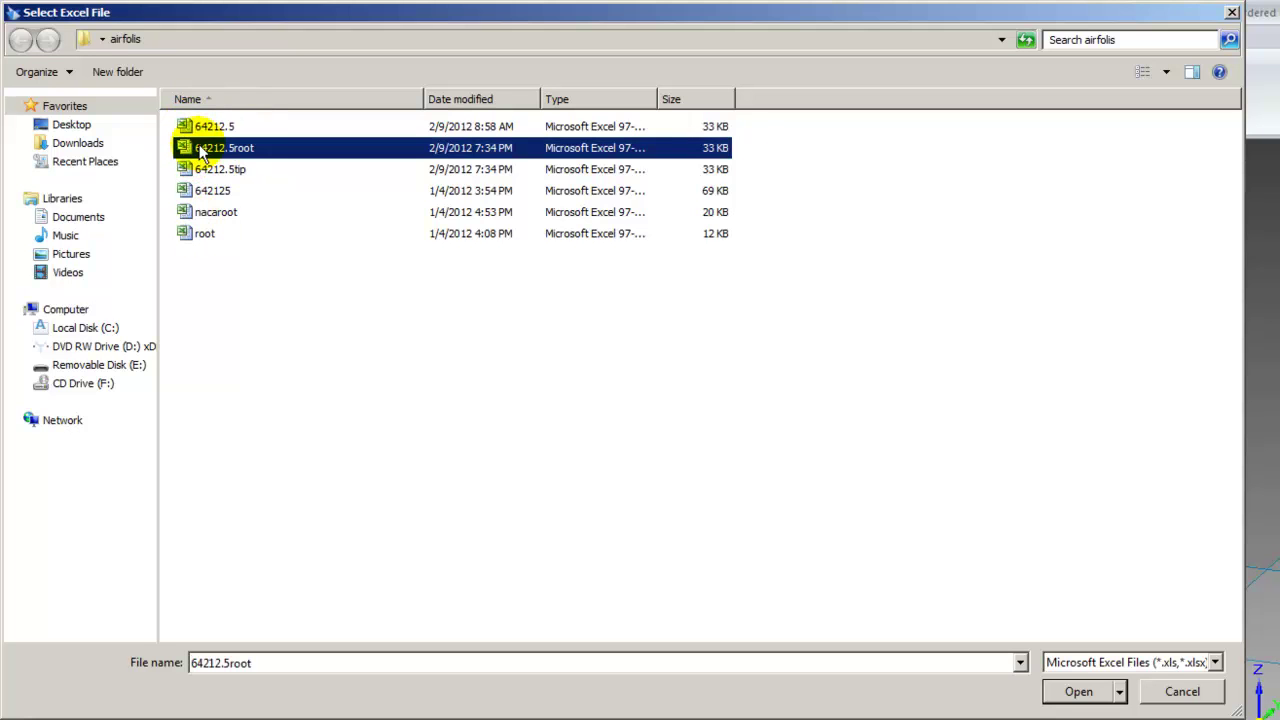
click(1078, 691)
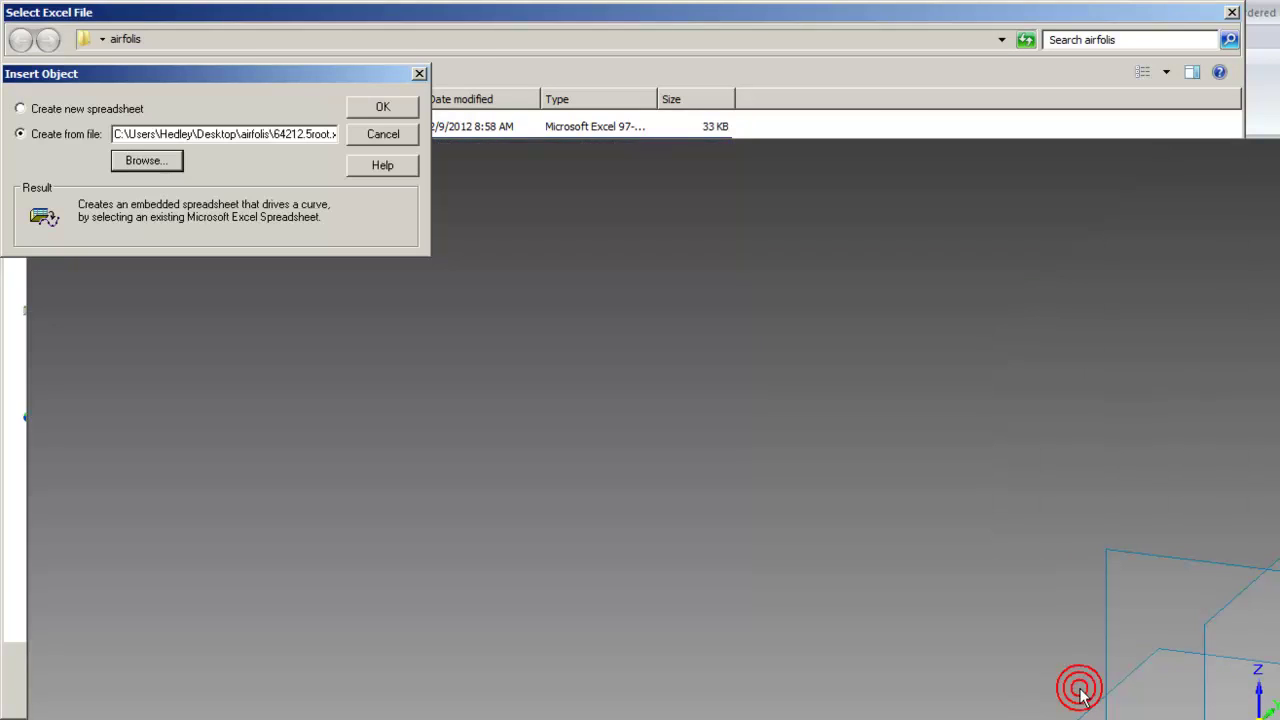
click(384, 108)
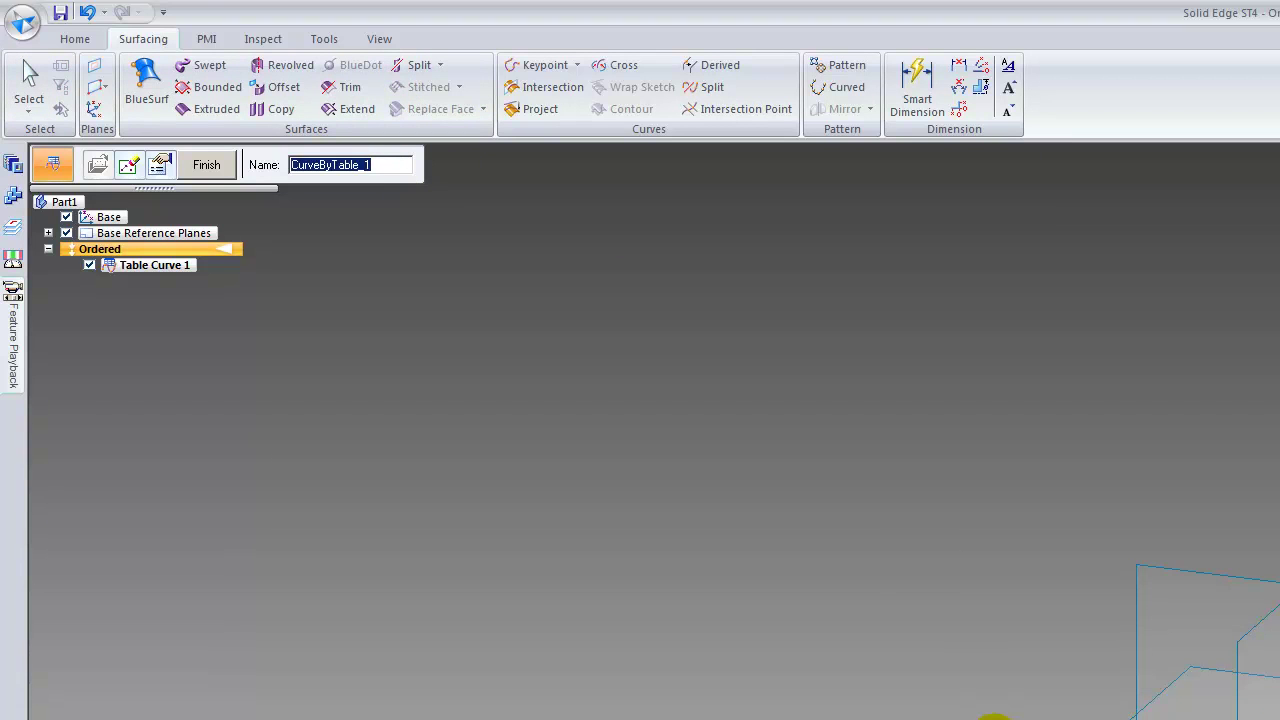
click(200, 164)
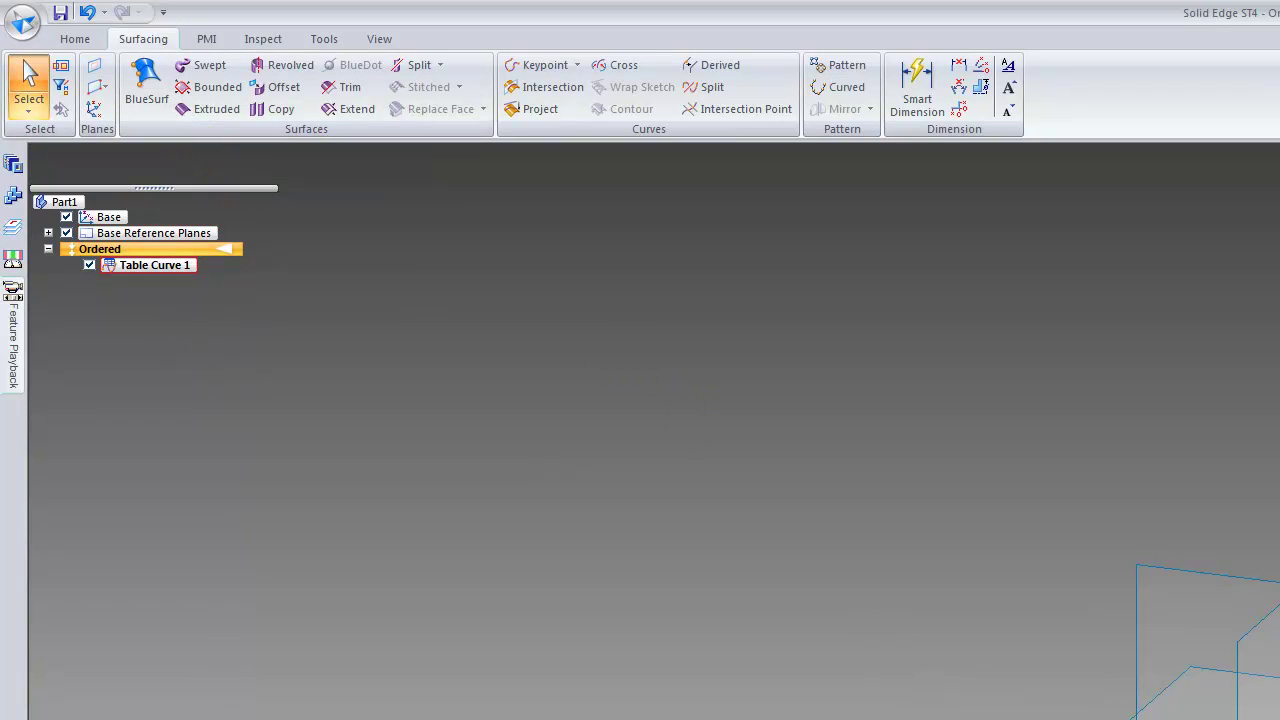
- Create Coordinate System 2 offset 100 mm along Z from the model-space origin
click(91, 108)
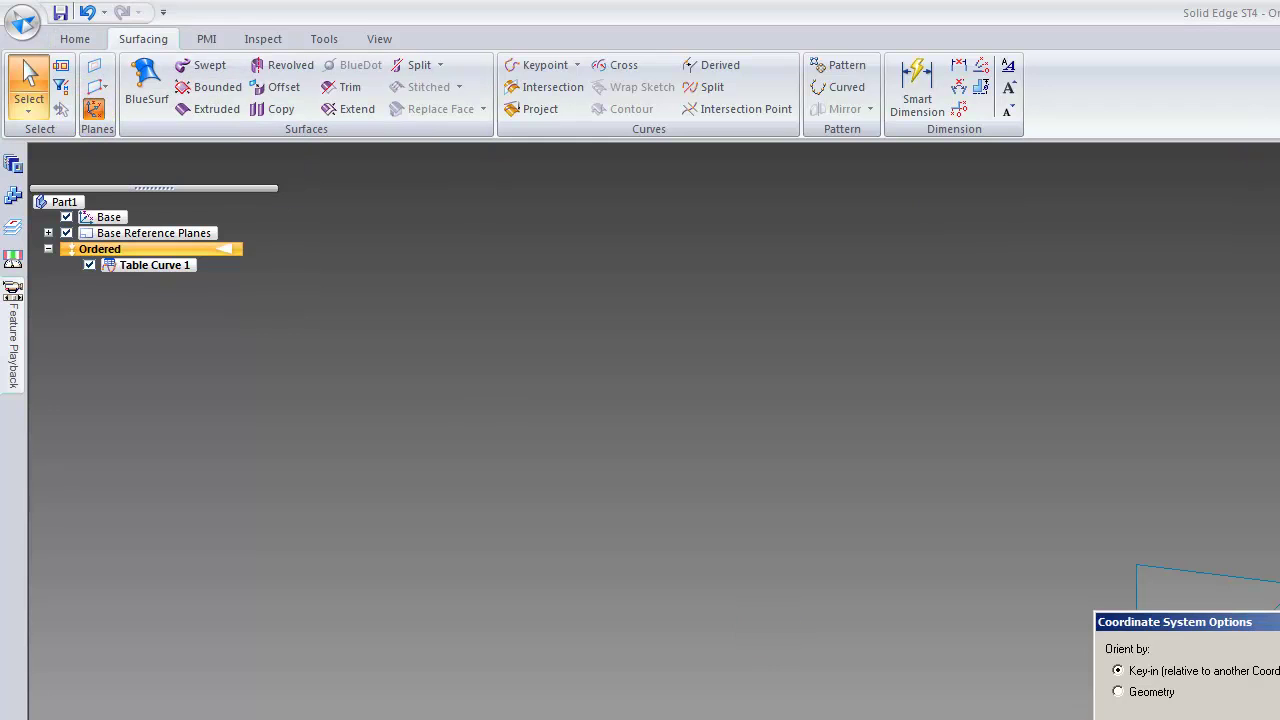
key(Return)
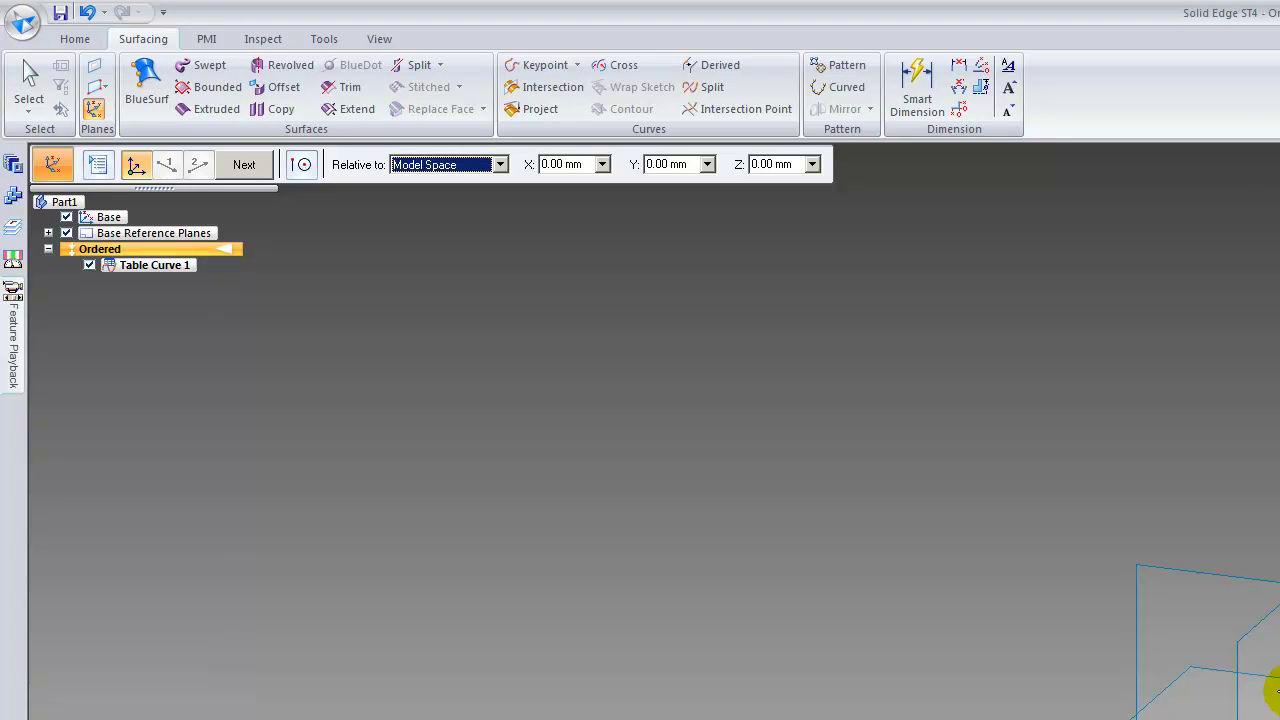
click(772, 168)
click(773, 172)
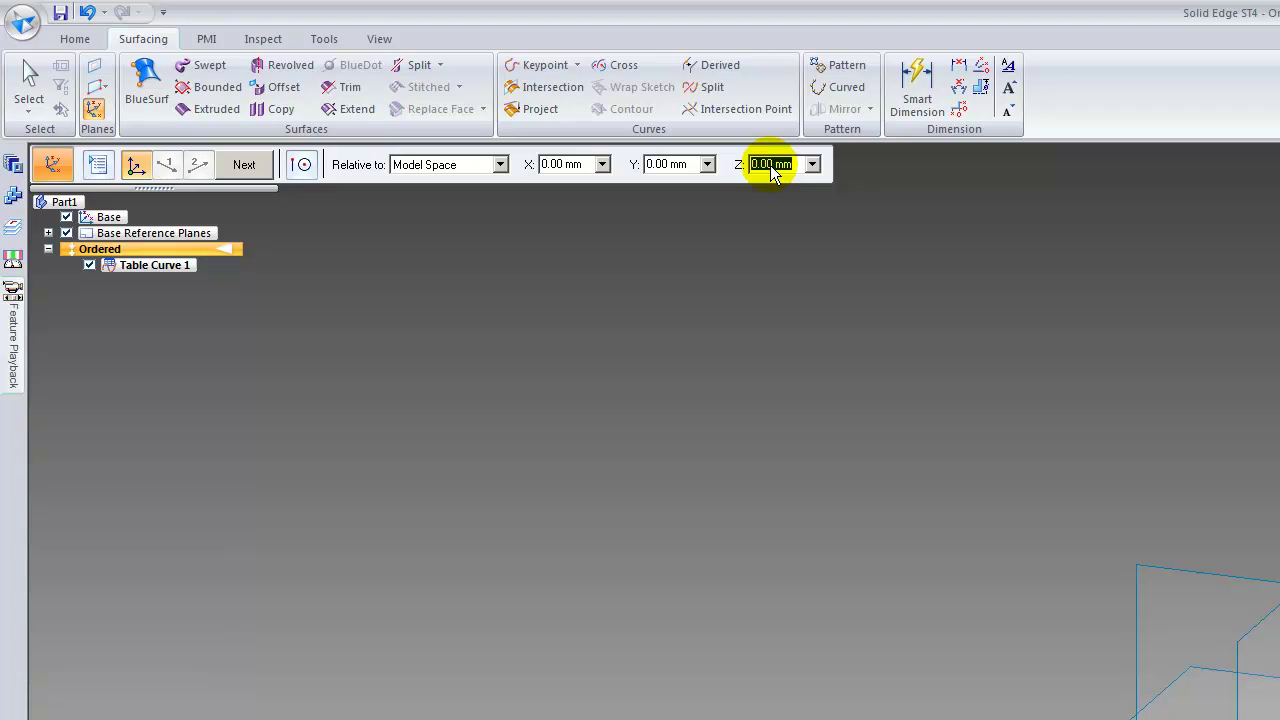
text(1000)
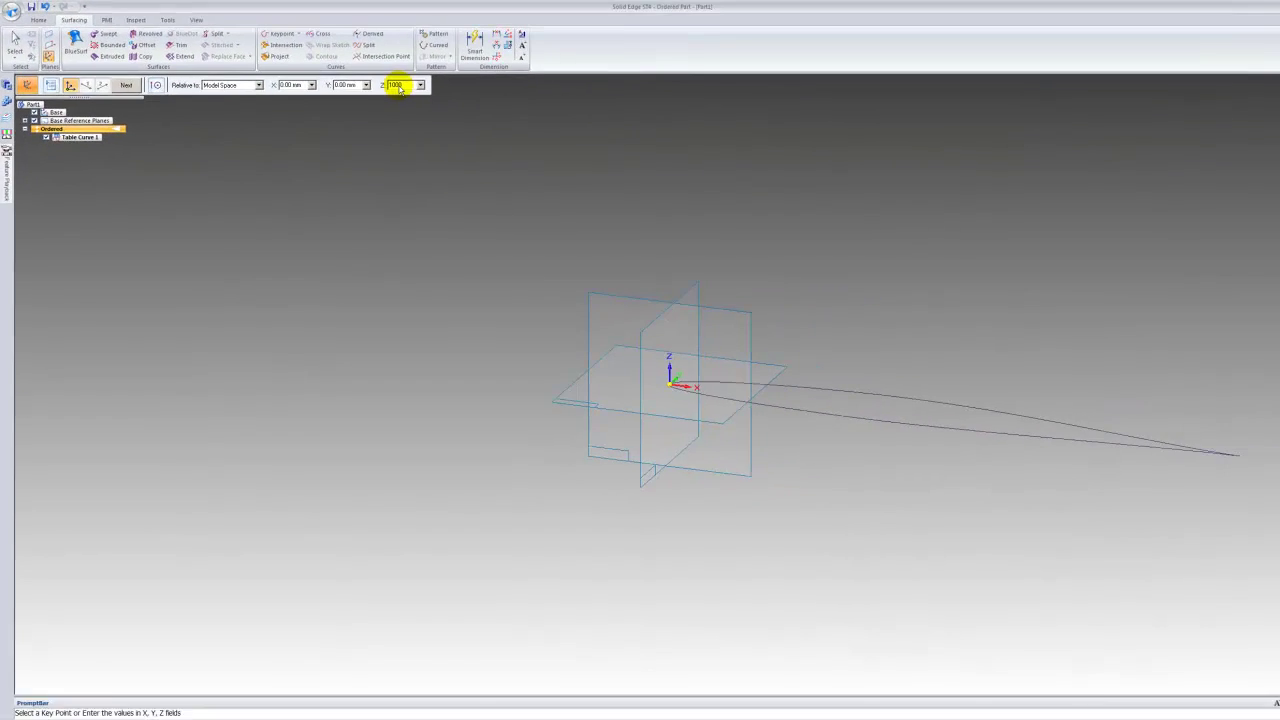
key(Return)
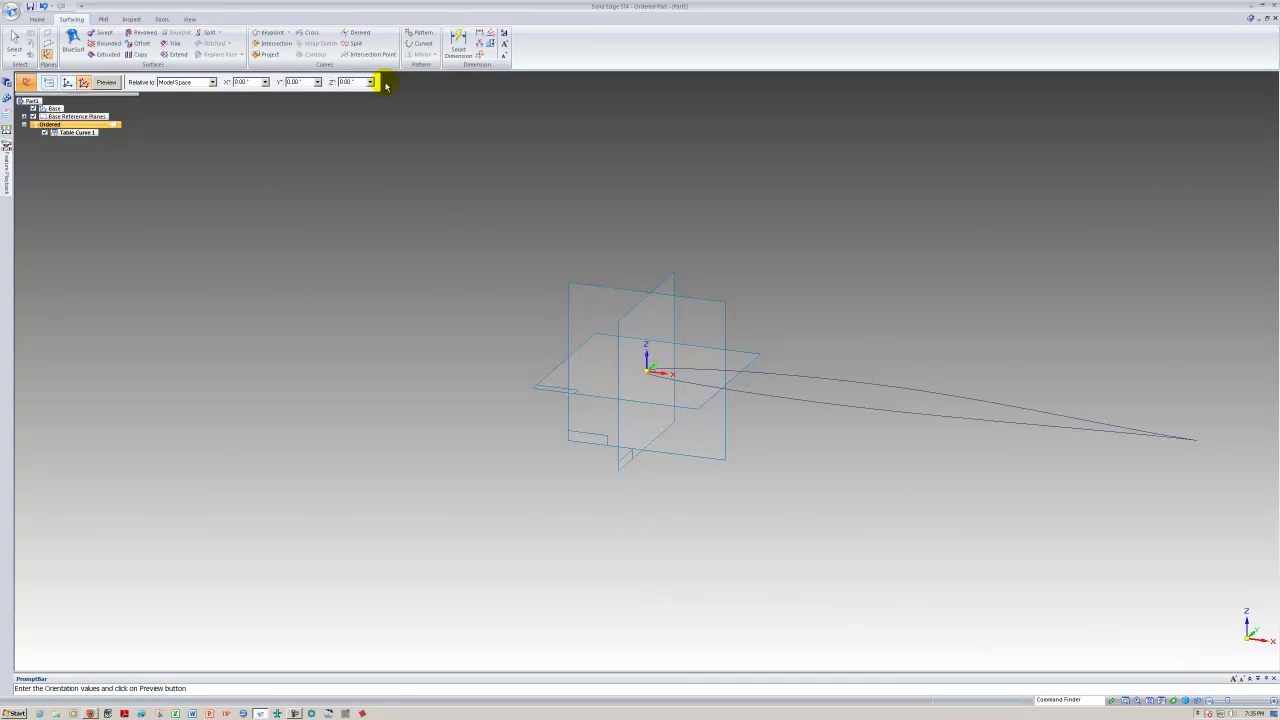
click(106, 82)
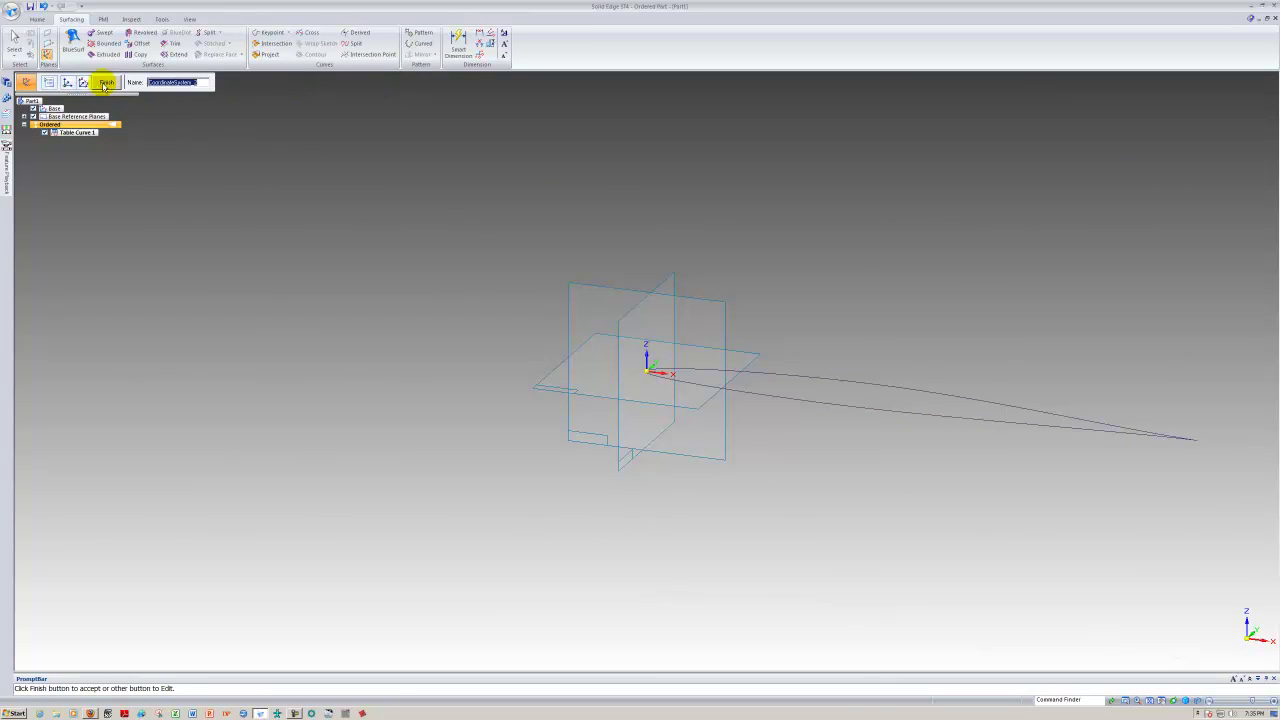
click(1149, 700)
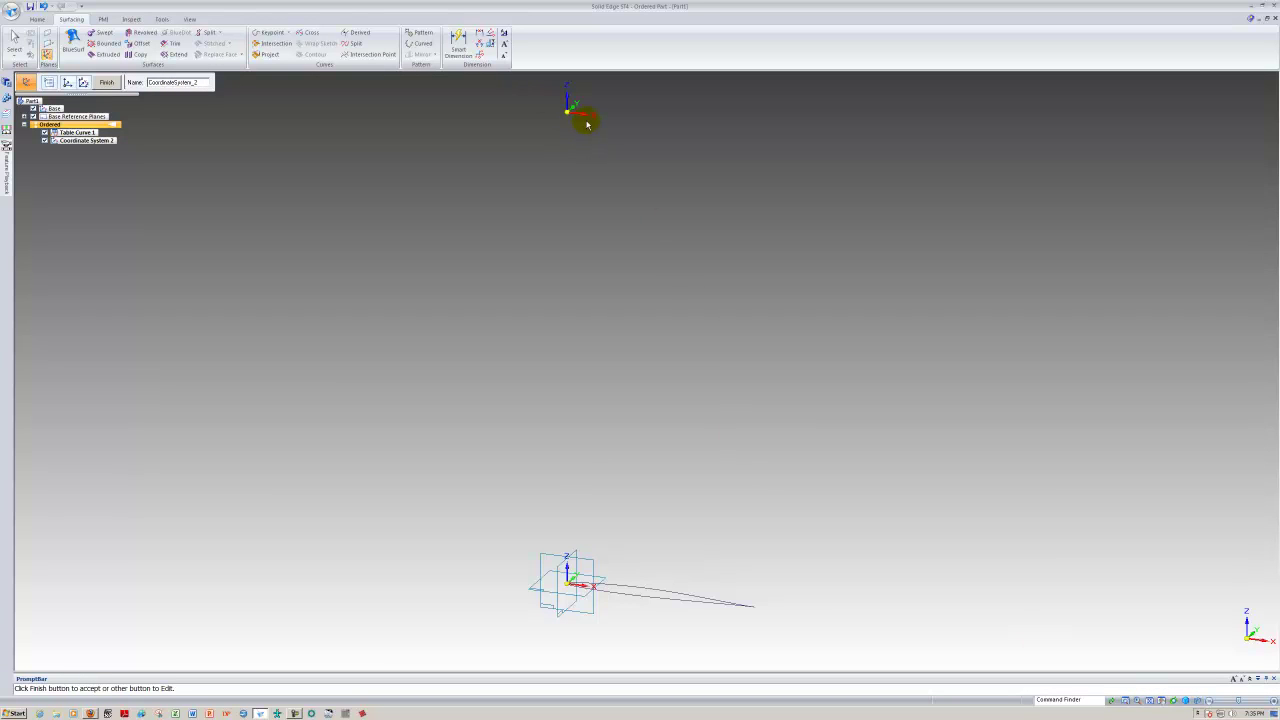
click(106, 82)
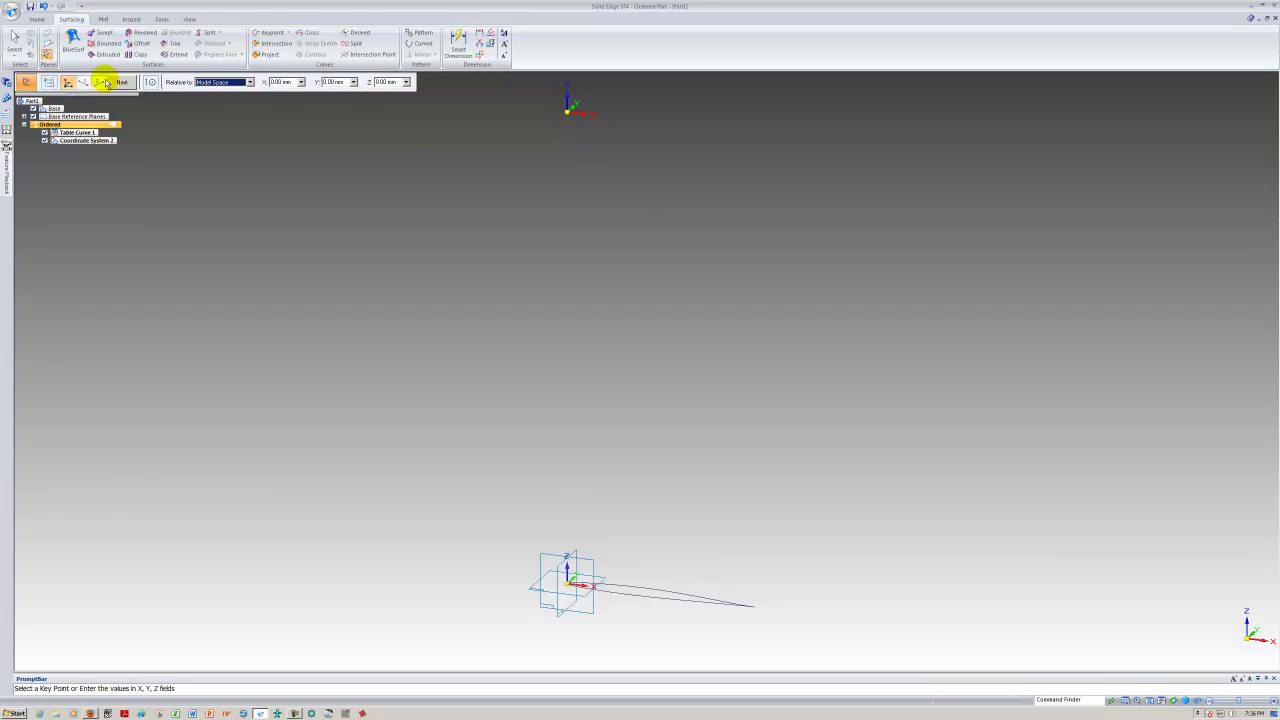
- Create Table Curve 2 from the 64212.5tip spreadsheet, referenced to CoordinateSystem_2
click(287, 35)
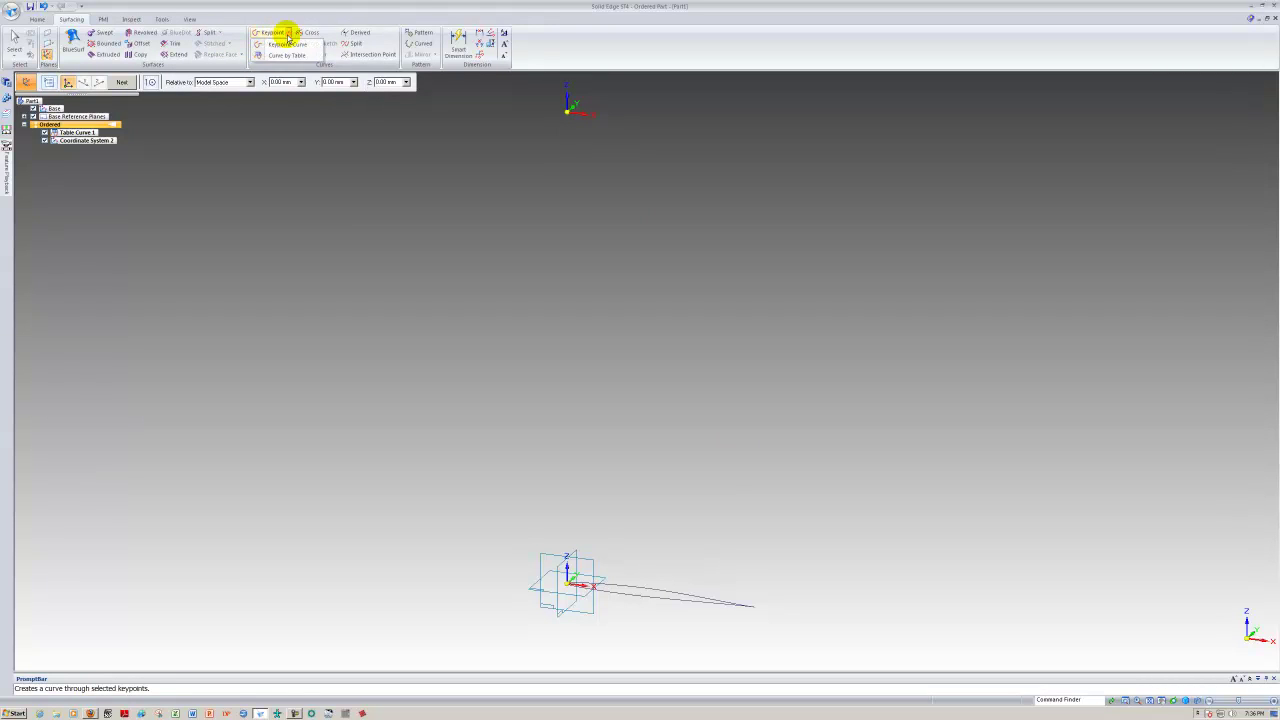
click(285, 52)
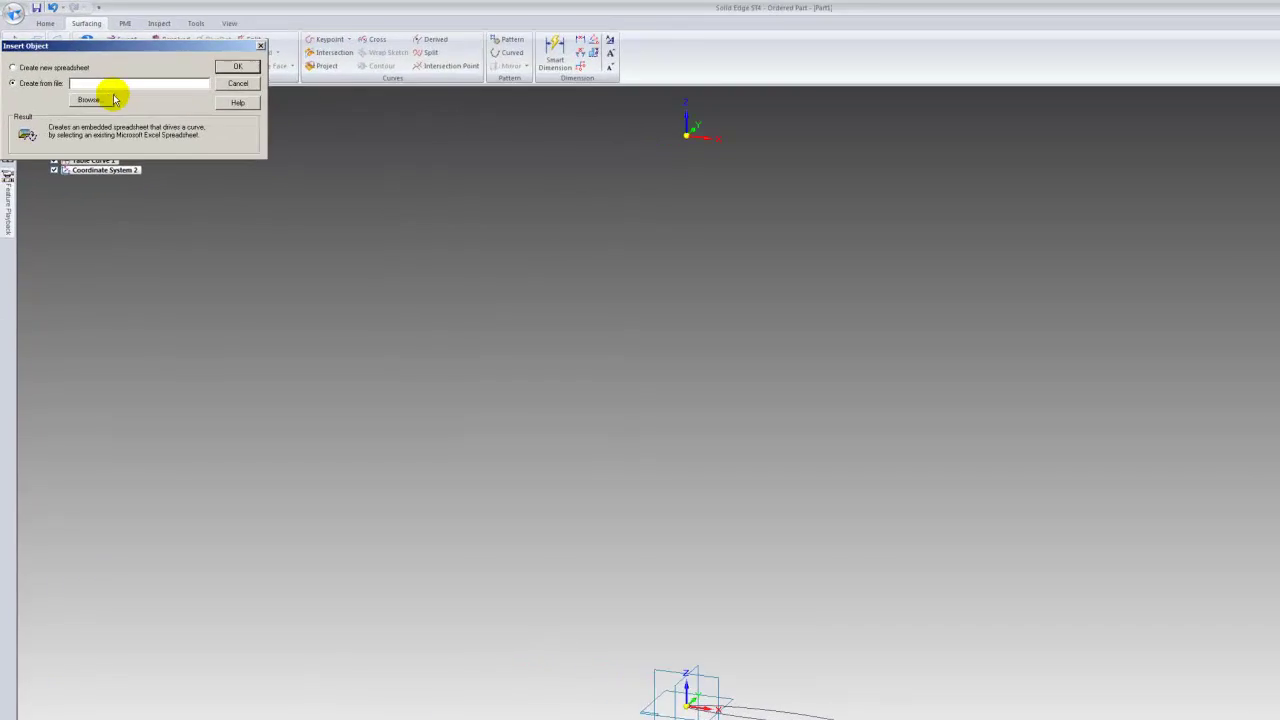
click(106, 99)
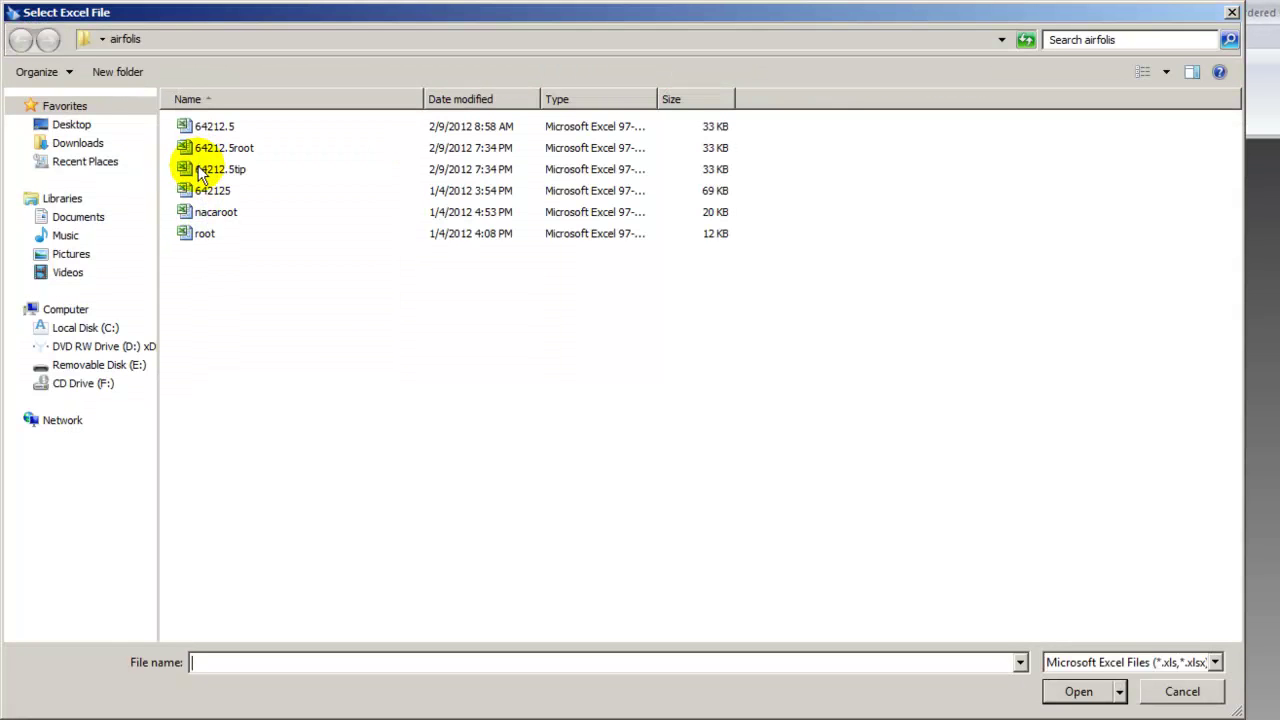
click(201, 172)
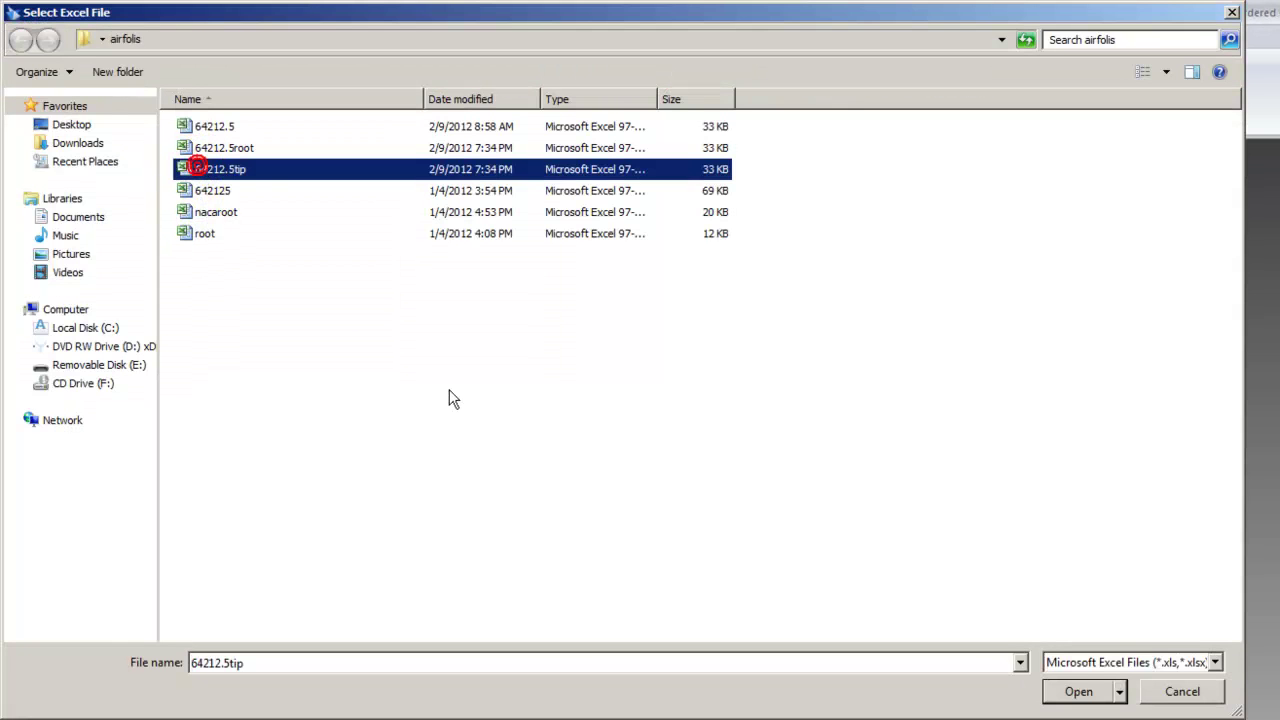
click(1080, 692)
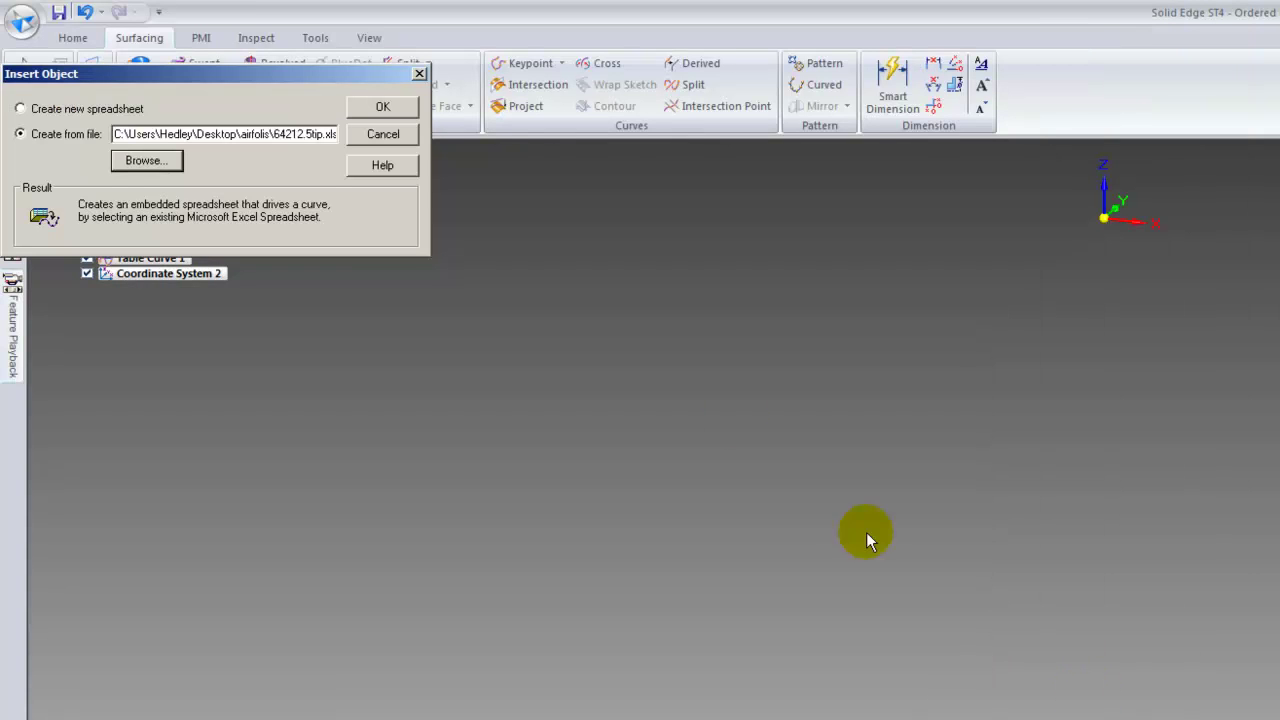
click(384, 106)
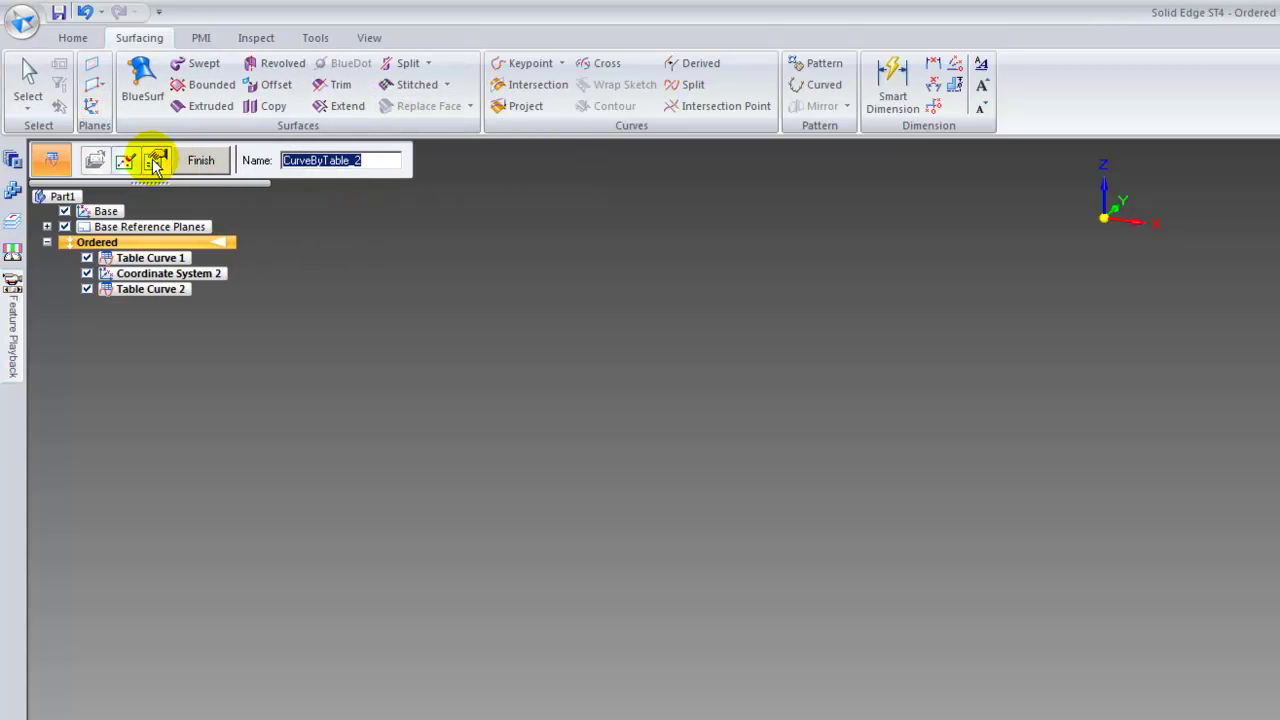
click(155, 163)
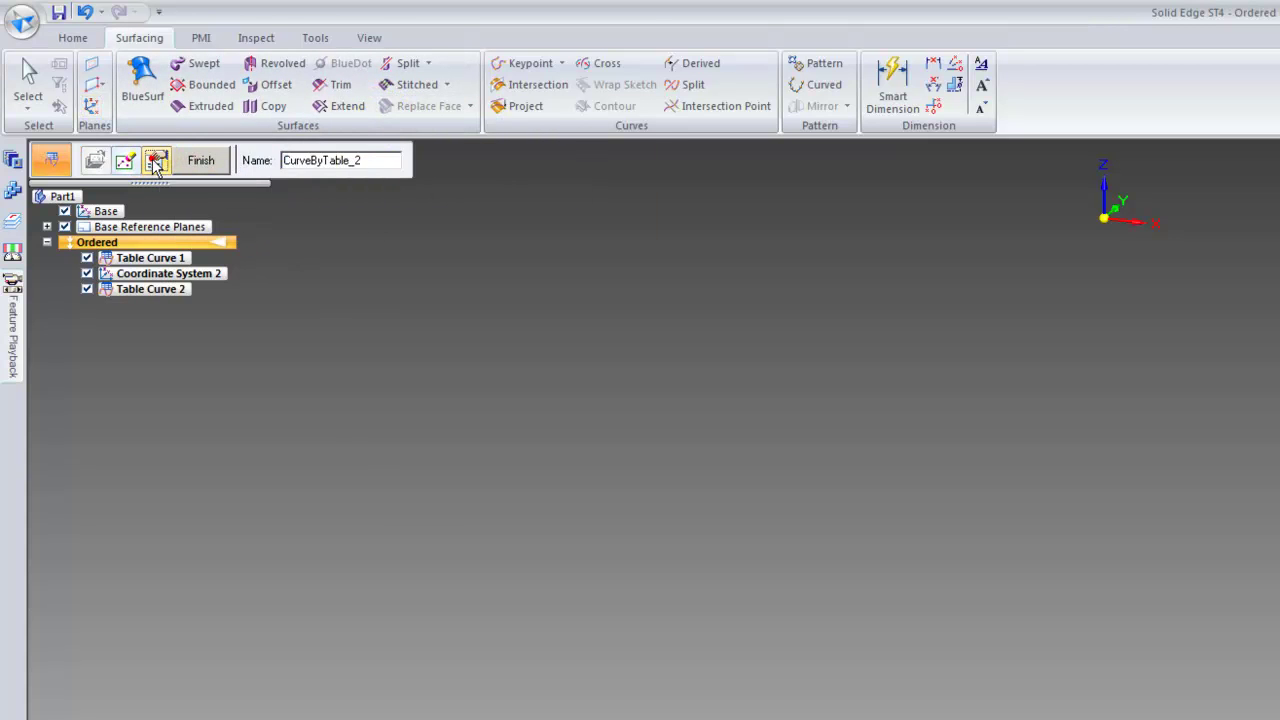
click(558, 269)
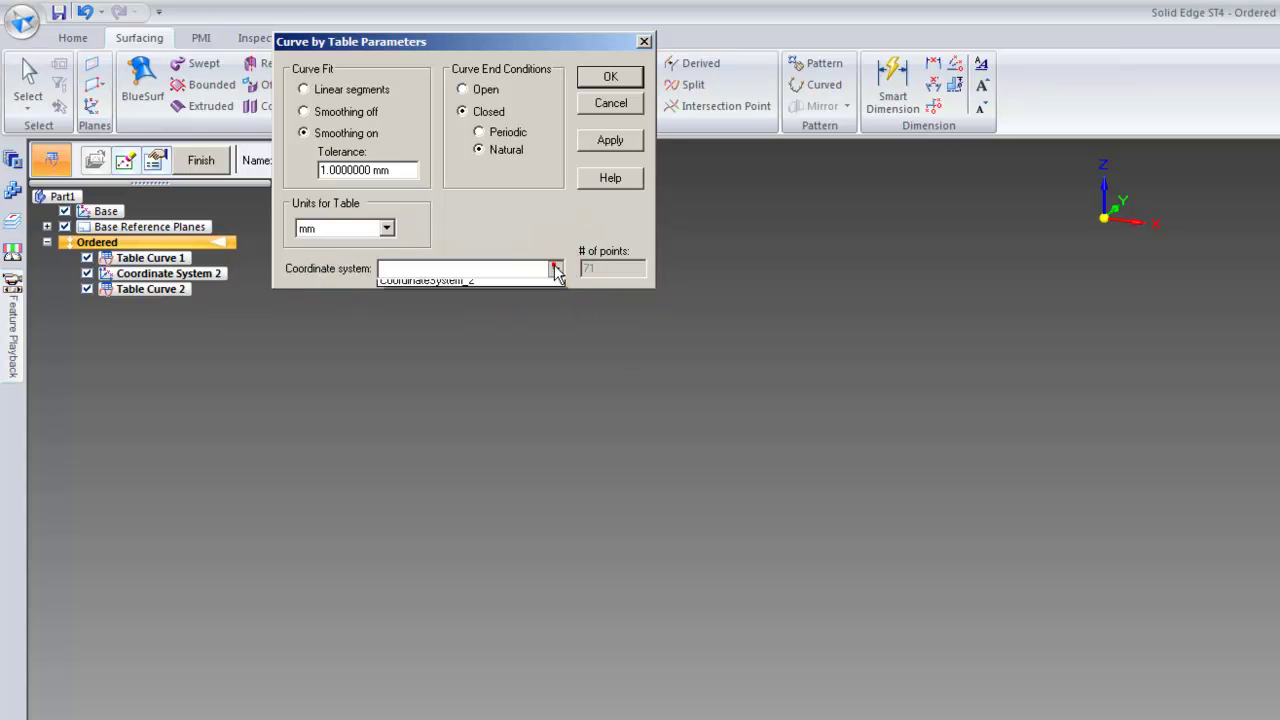
click(481, 316)
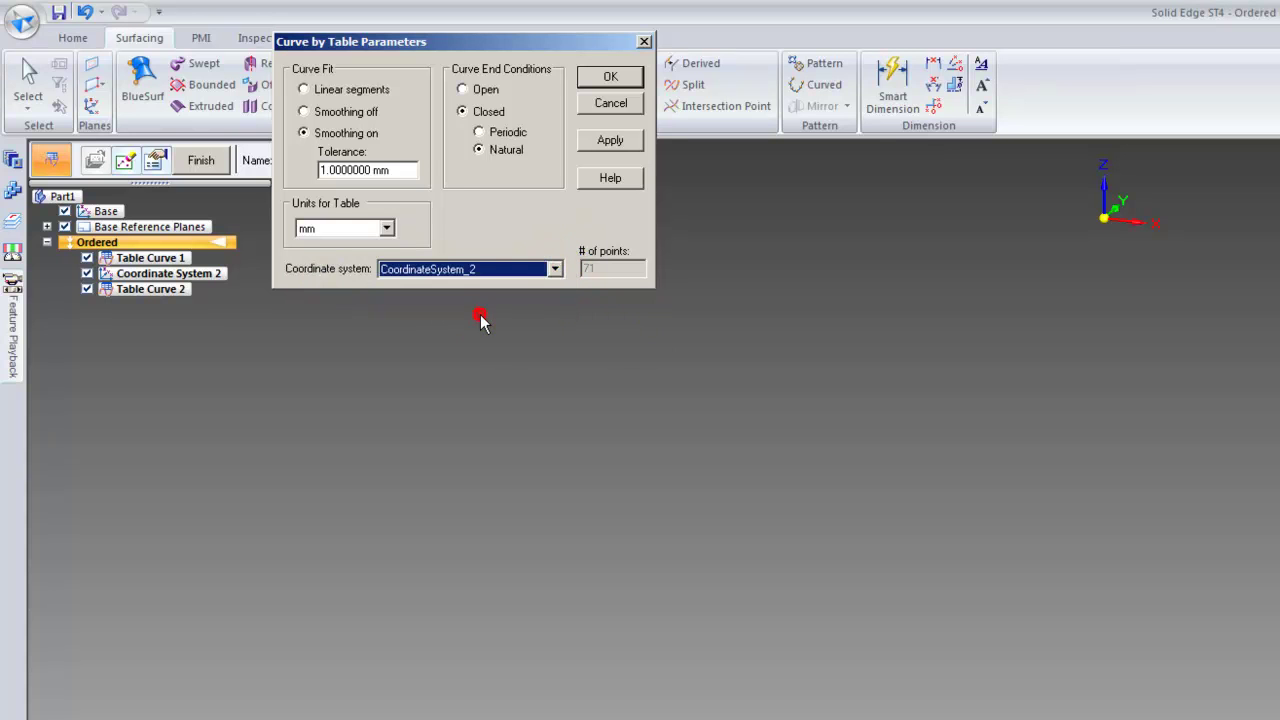
click(610, 80)
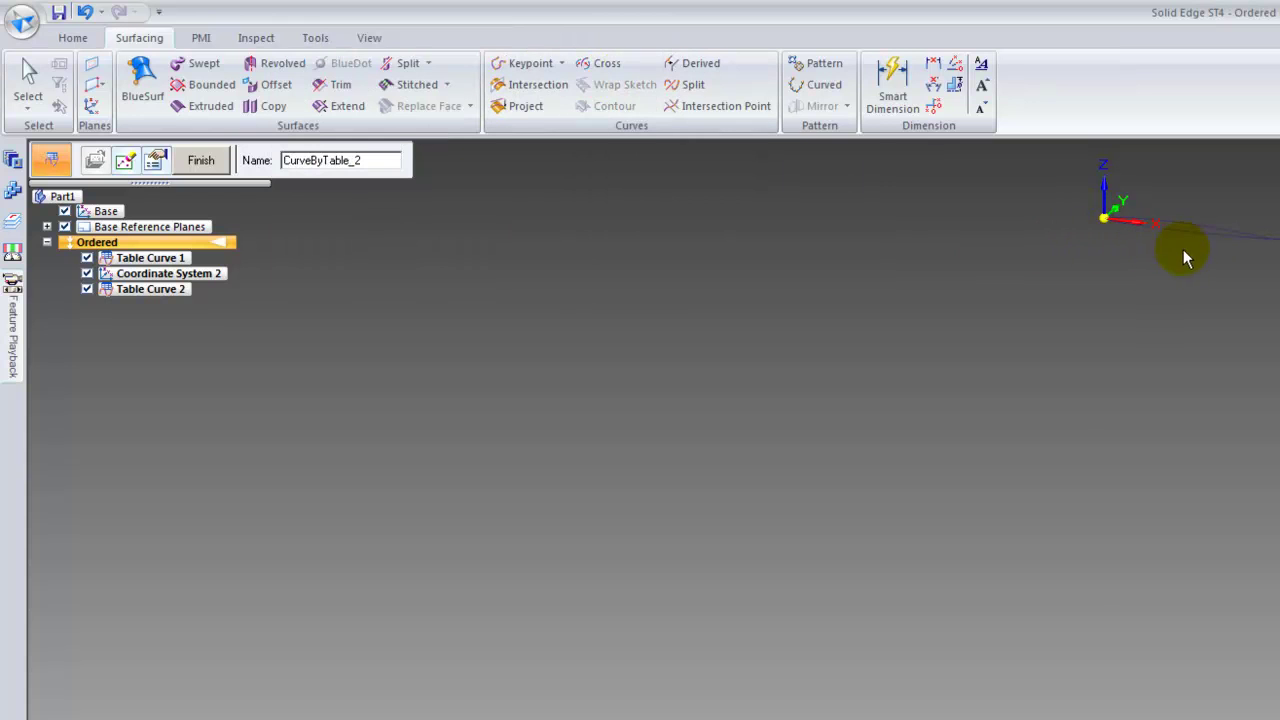
click(202, 161)
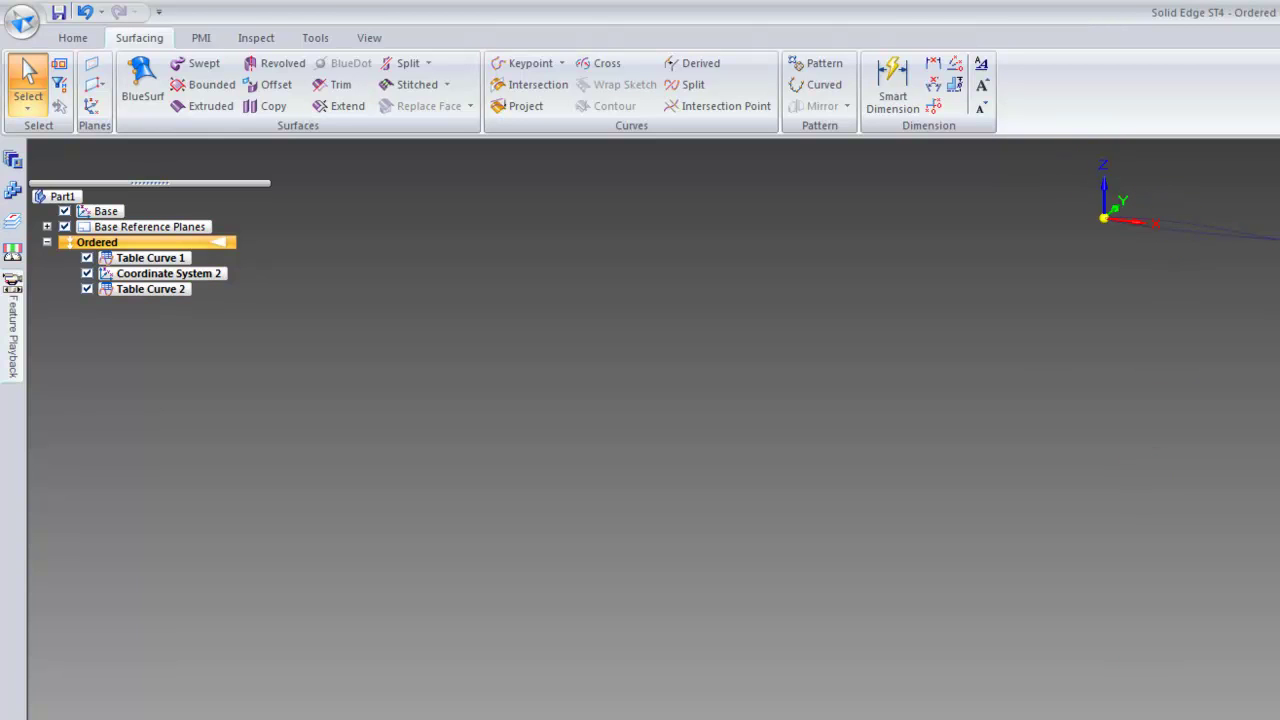
- Loft BlueSurf 2 between the root and tip airfoil table curves
click(137, 66)
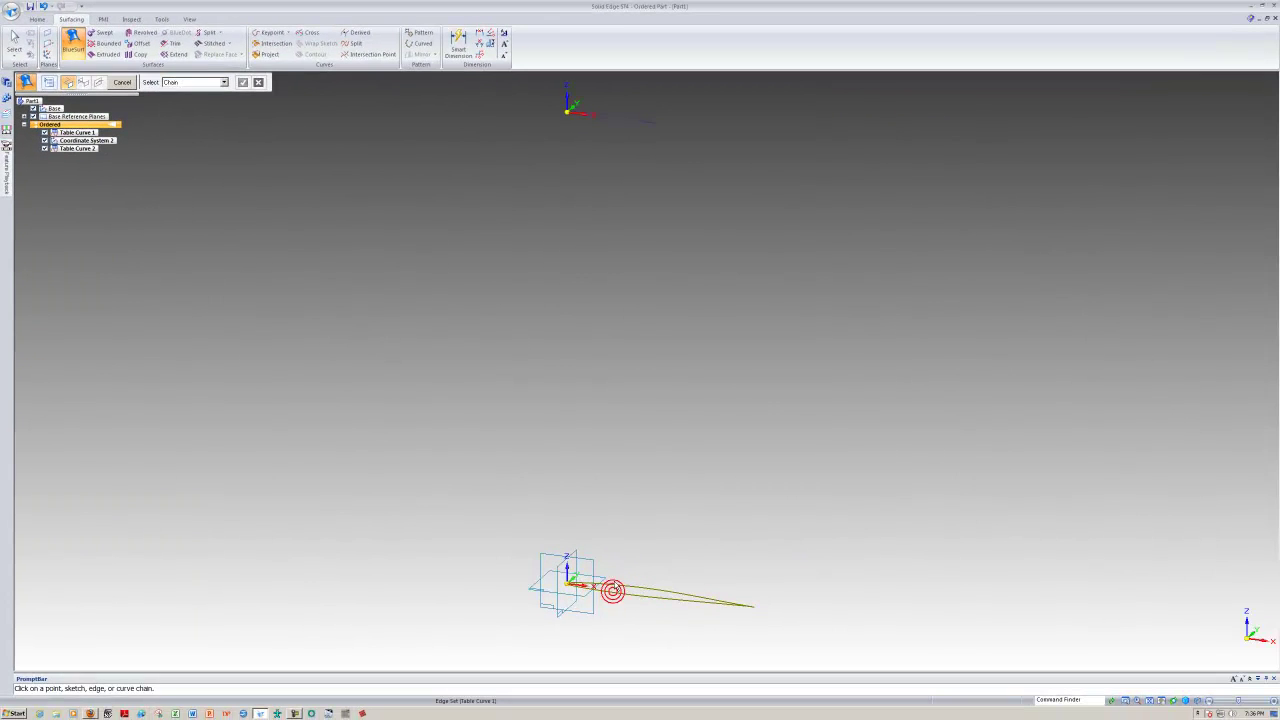
key(Escape)
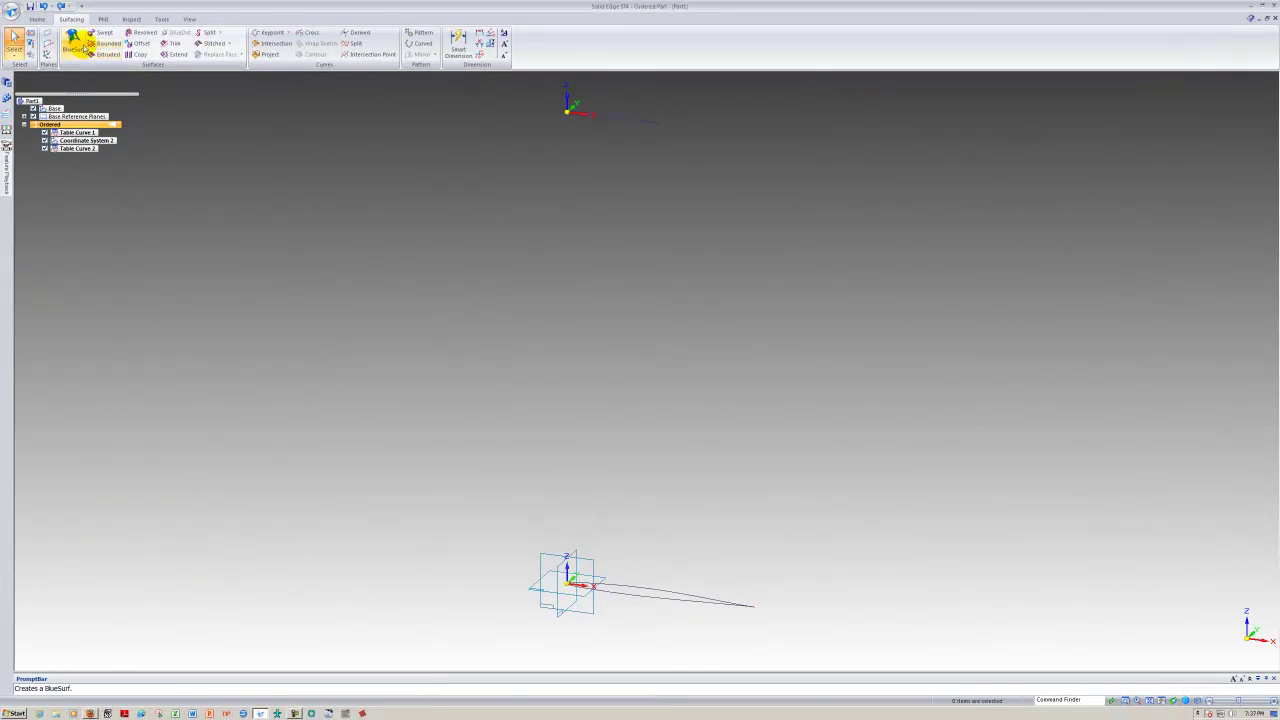
click(75, 38)
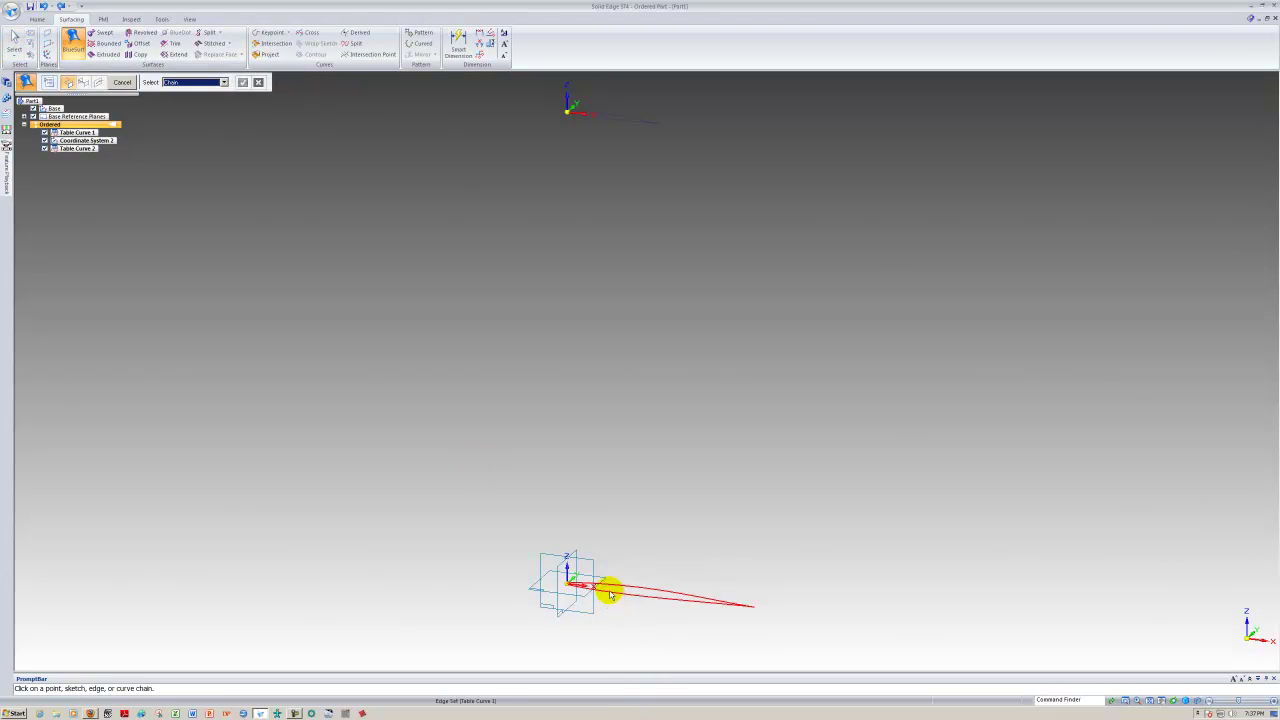
click(610, 596)
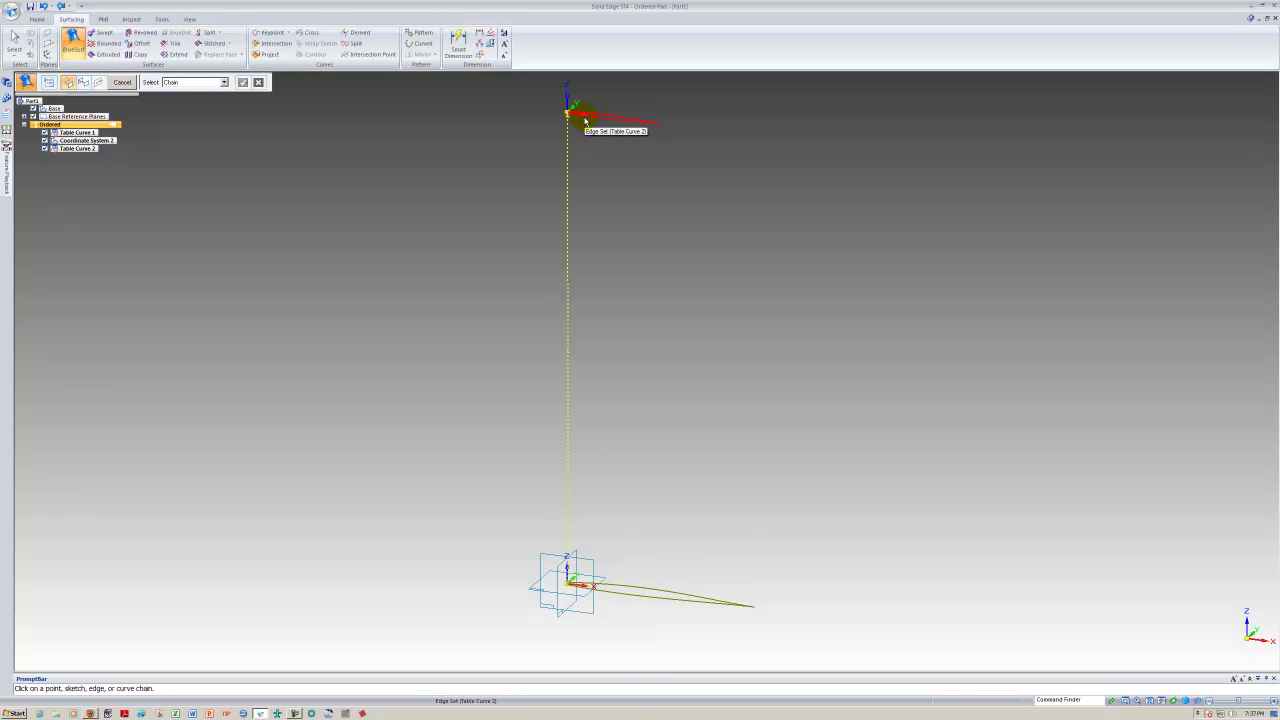
click(585, 120)
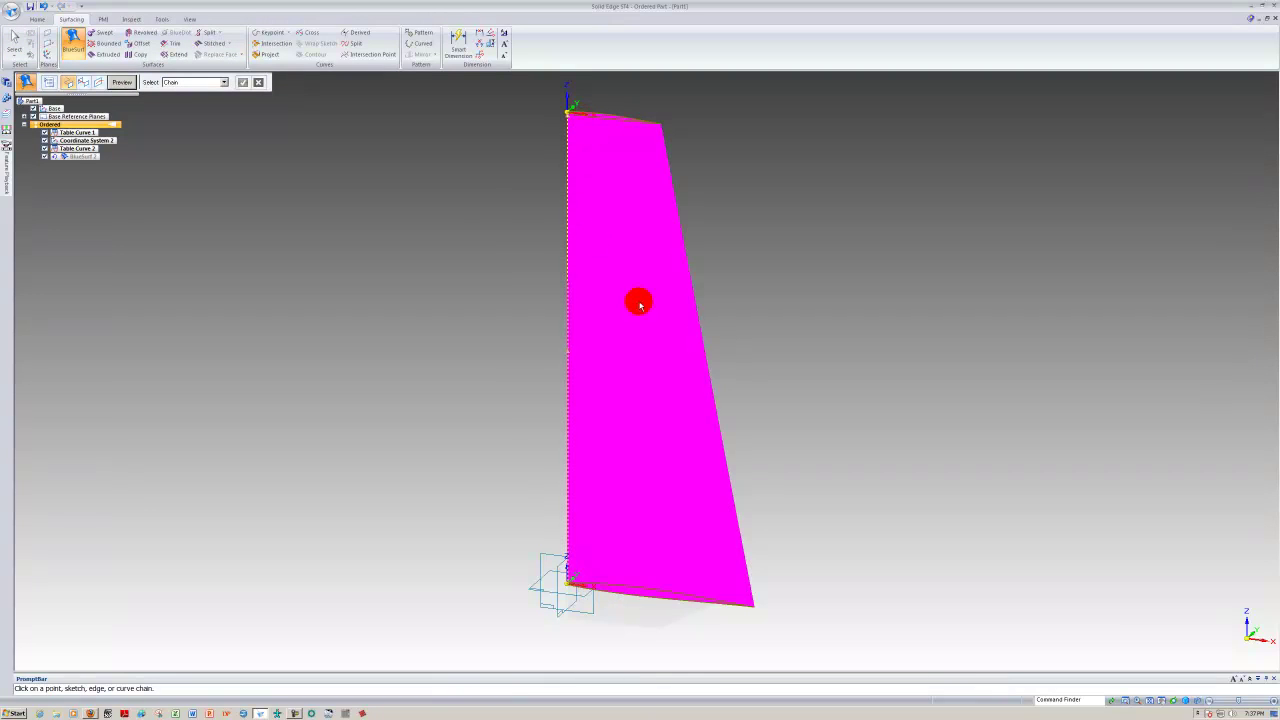
click(121, 82)
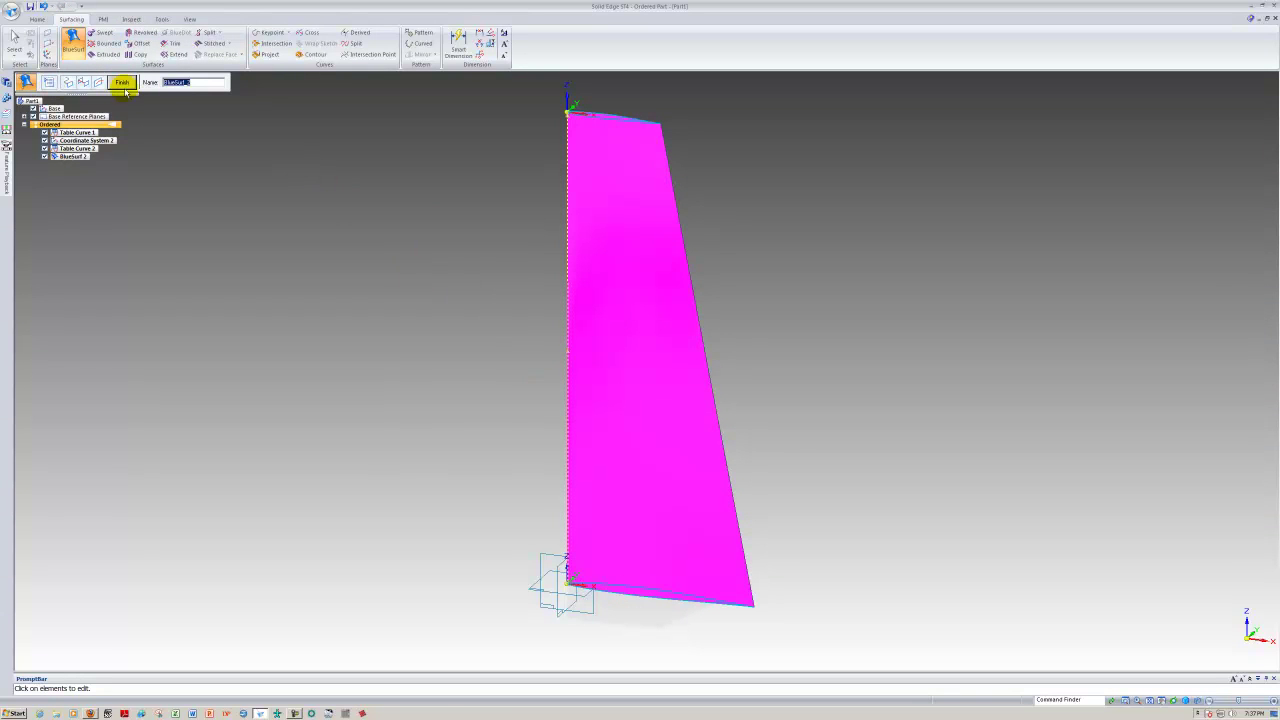
click(124, 88)
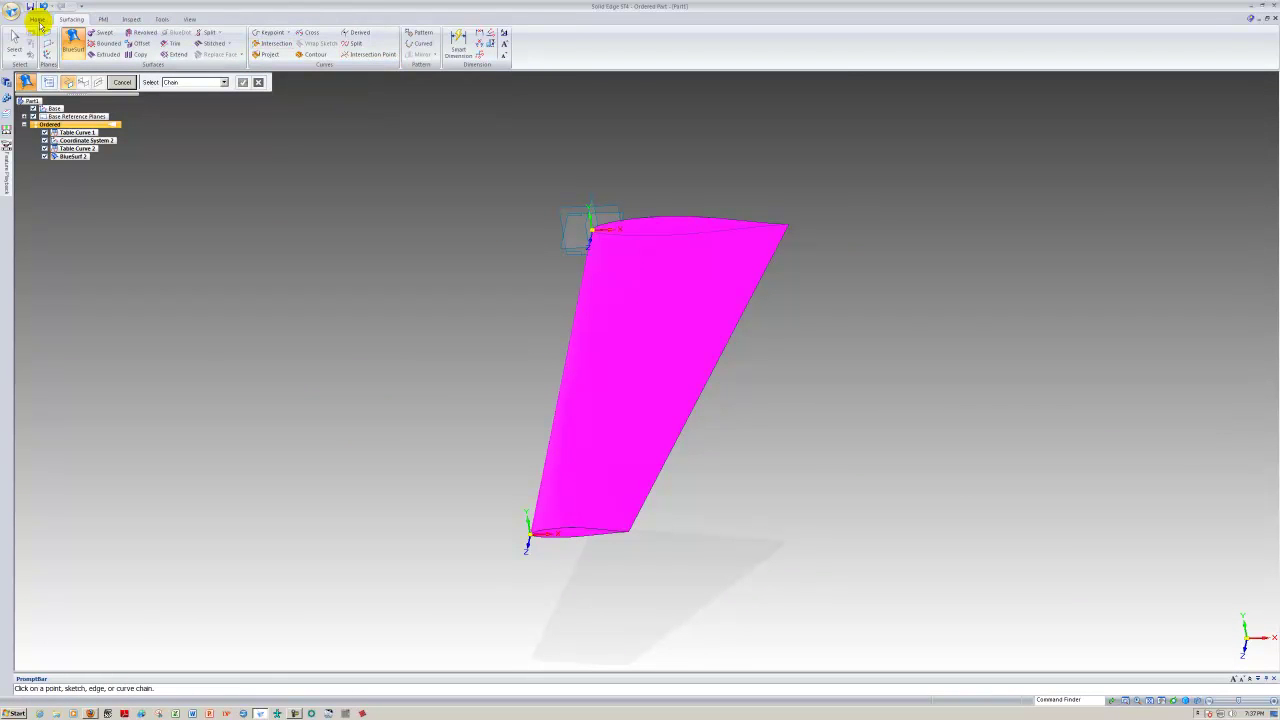
- Start a Thicken on the BlueSurf wing surface, pick a side, and dismiss the offset-failure warning
click(38, 20)
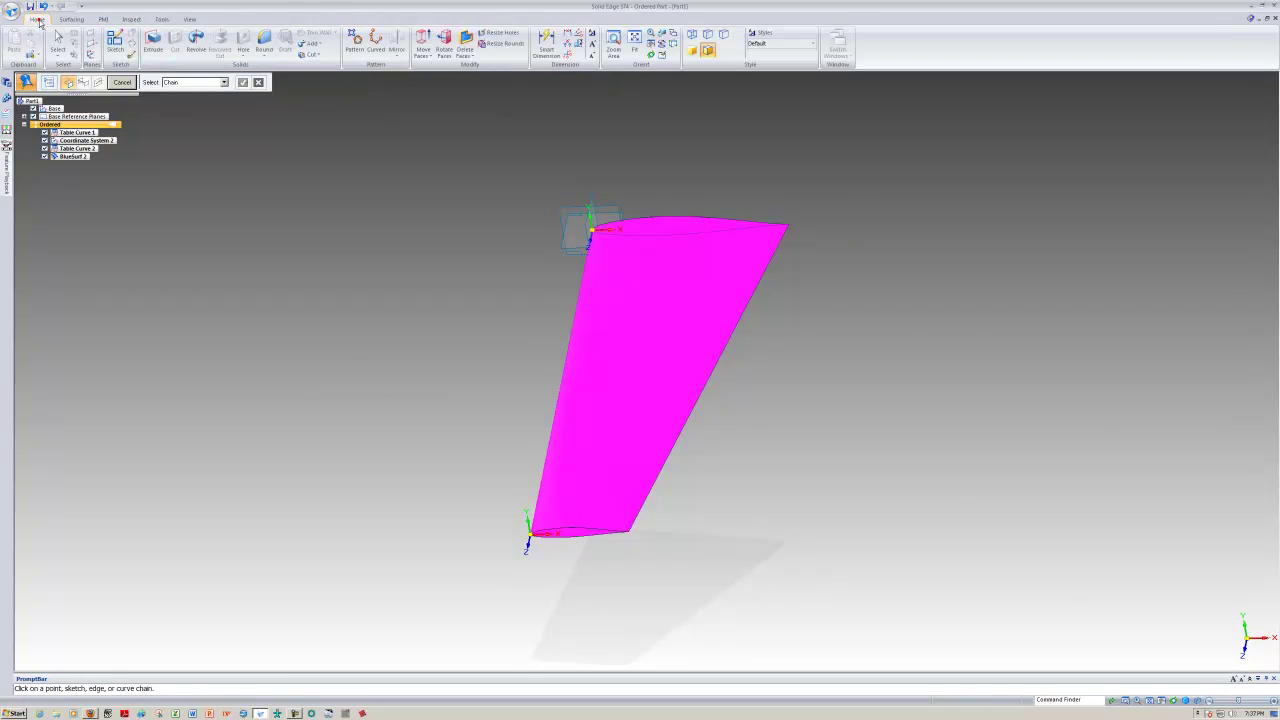
click(319, 47)
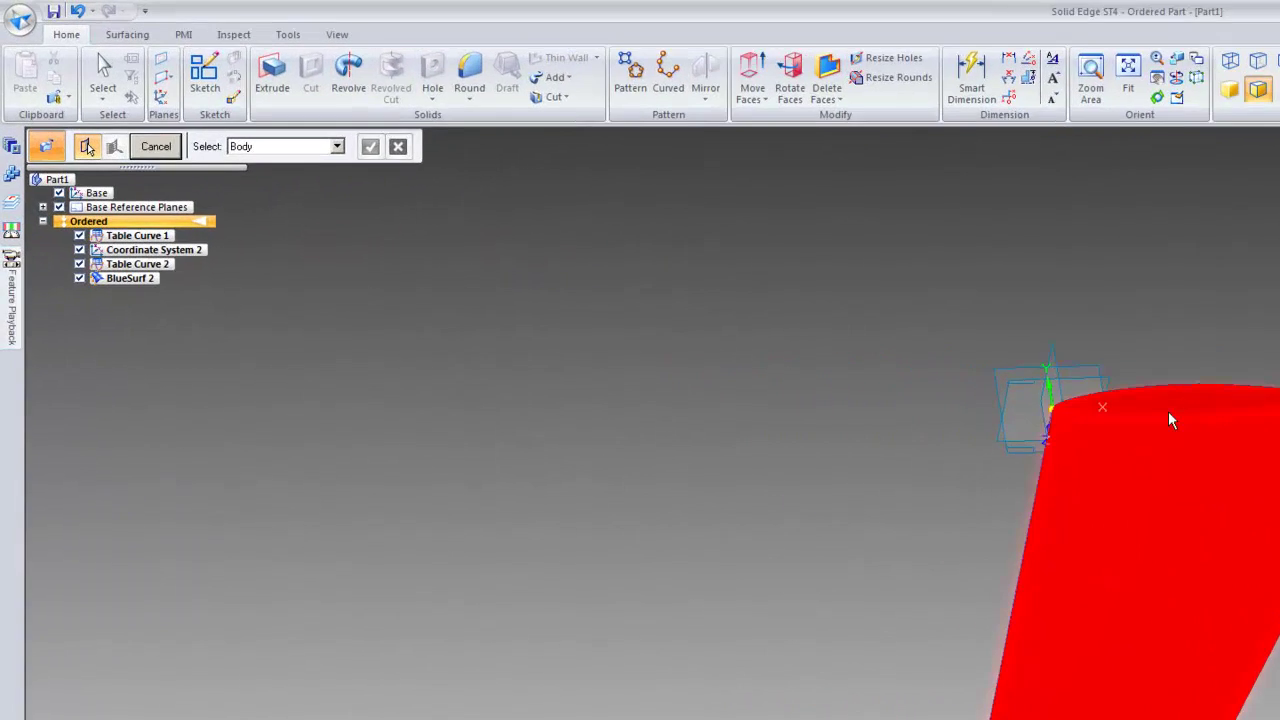
click(658, 240)
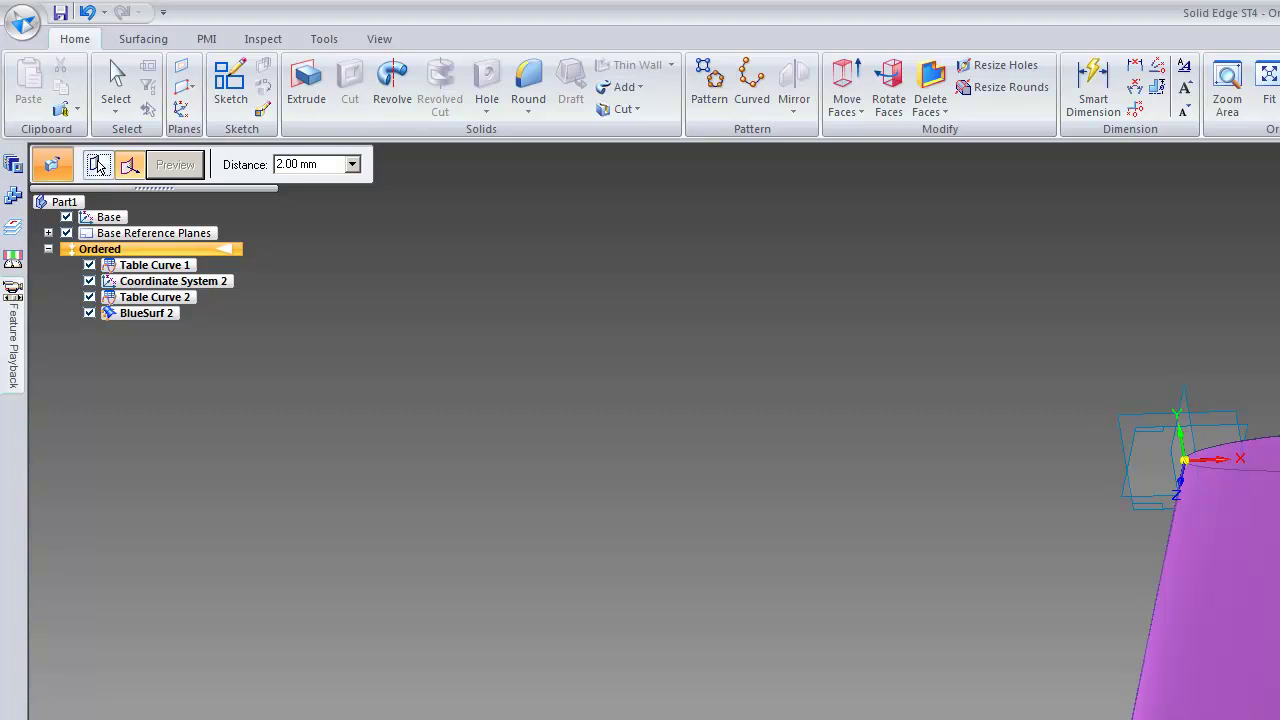
click(1150, 582)
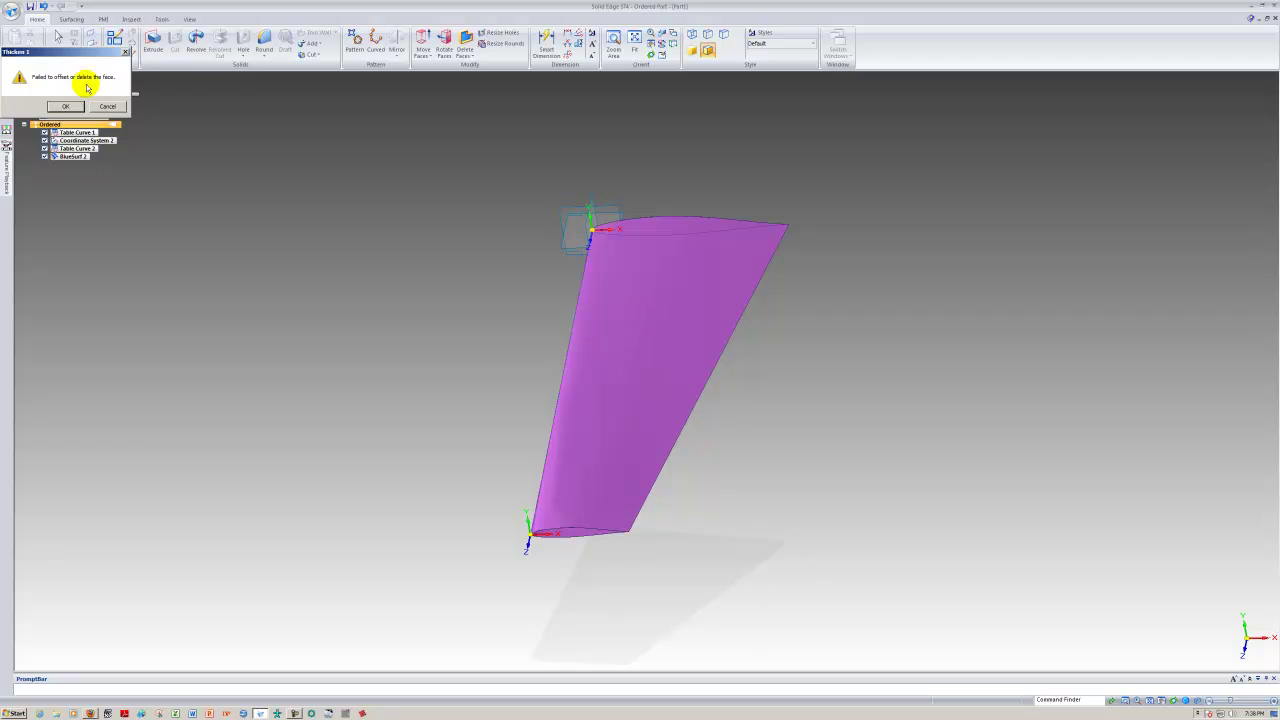
click(56, 105)
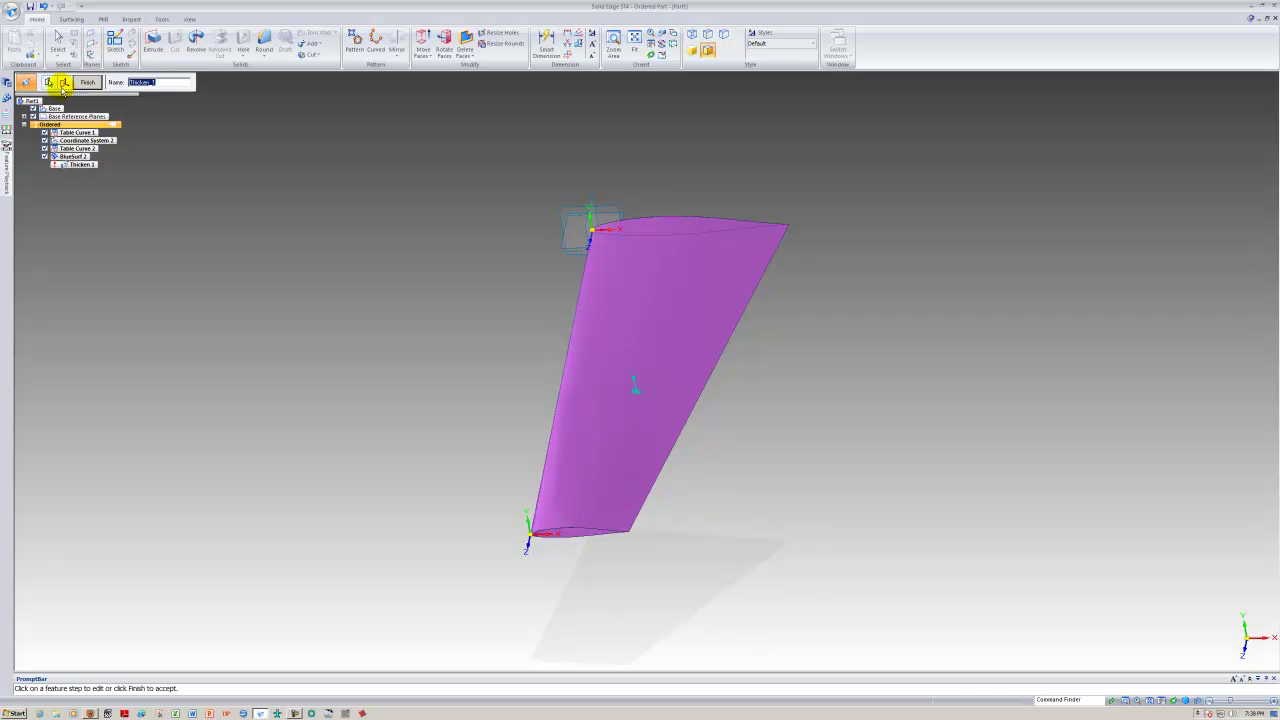
- Change the thickness from 2.00 mm to 0.5 mm, pick the side, and finish Thicken 1
click(64, 84)
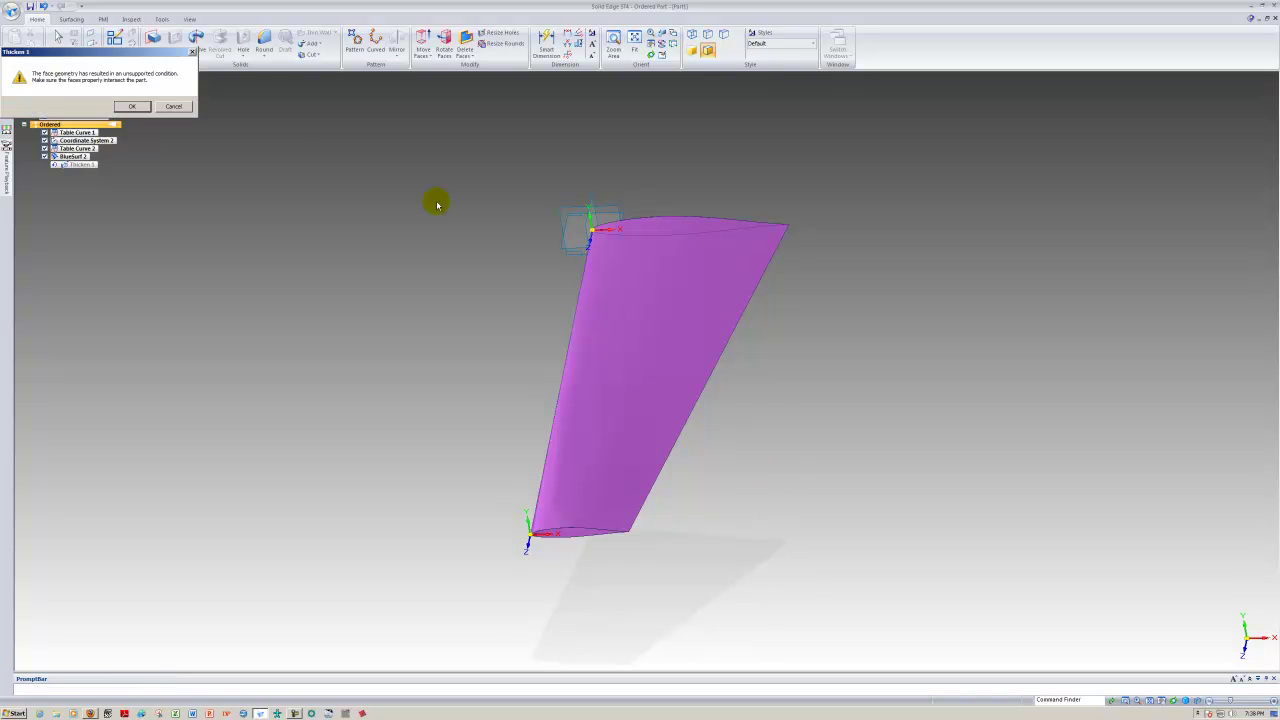
click(129, 107)
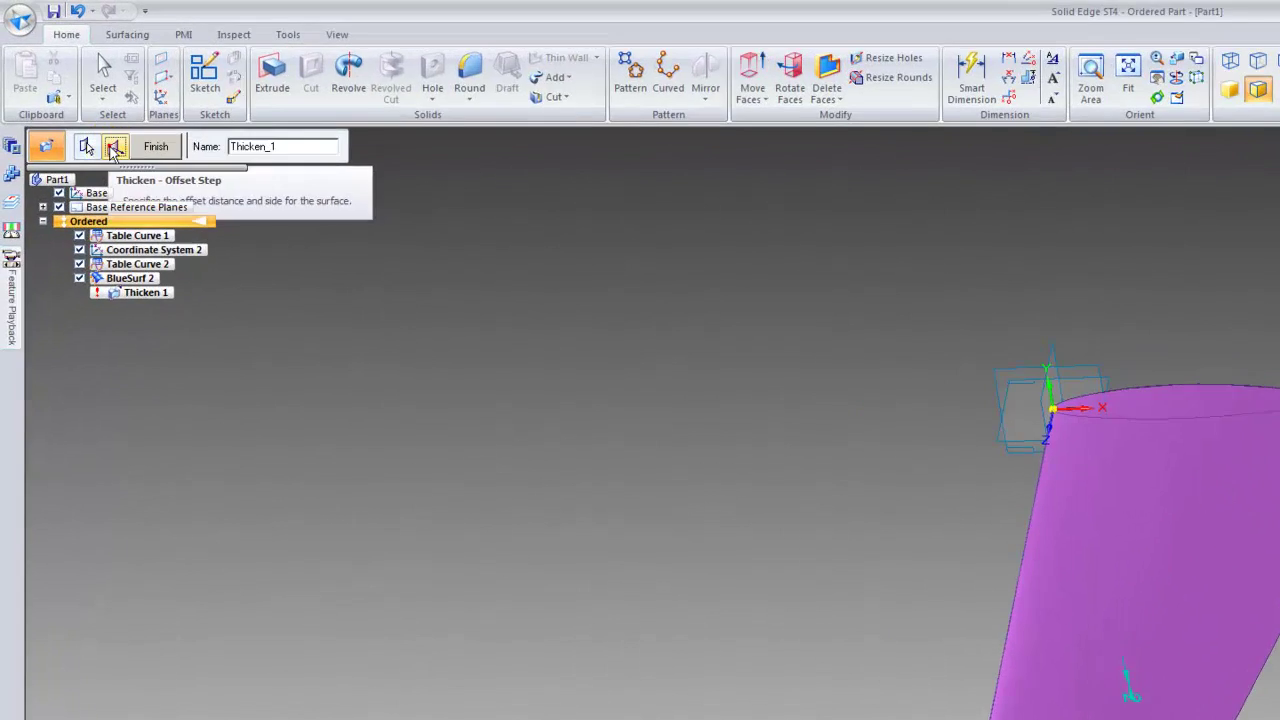
click(64, 82)
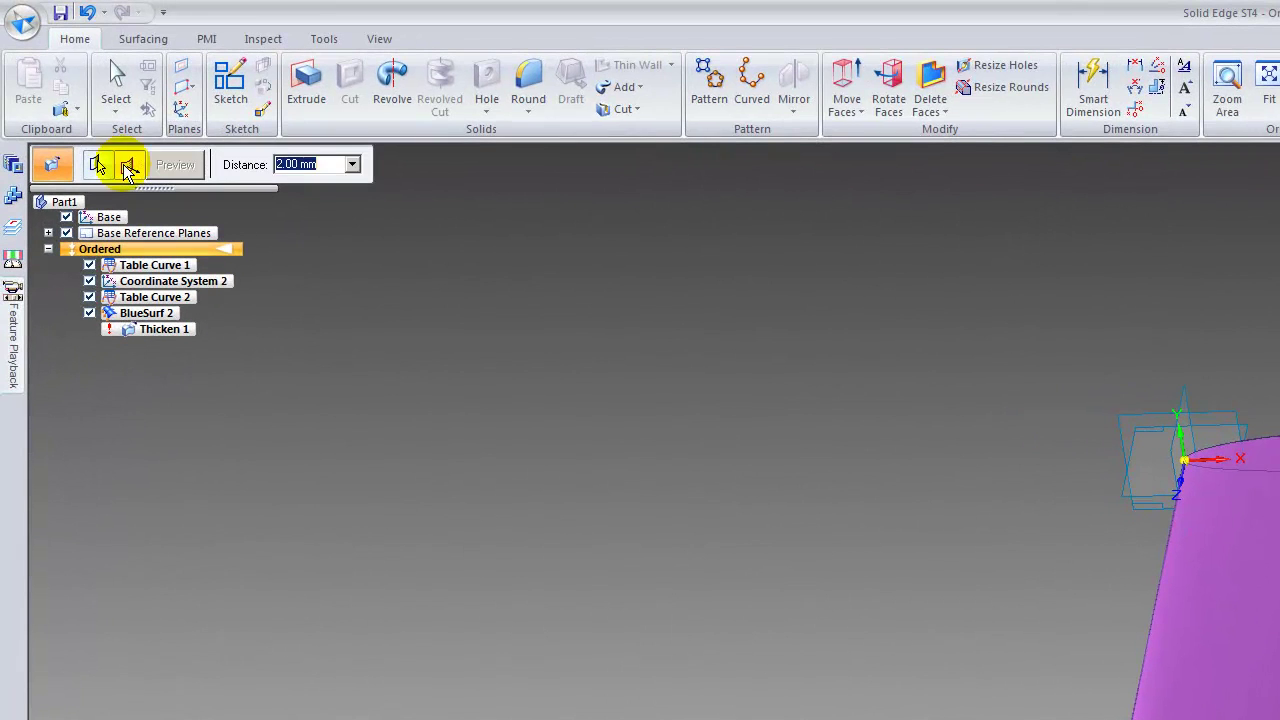
key(BackSpace)
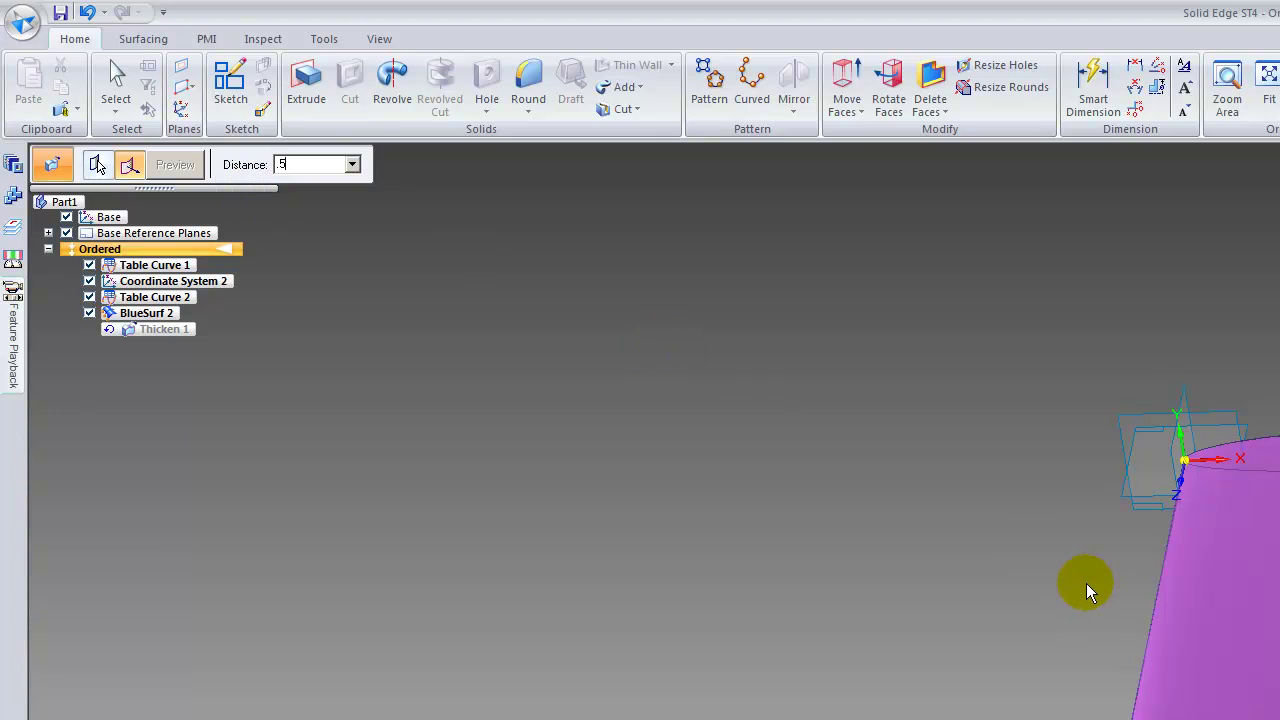
click(1041, 501)
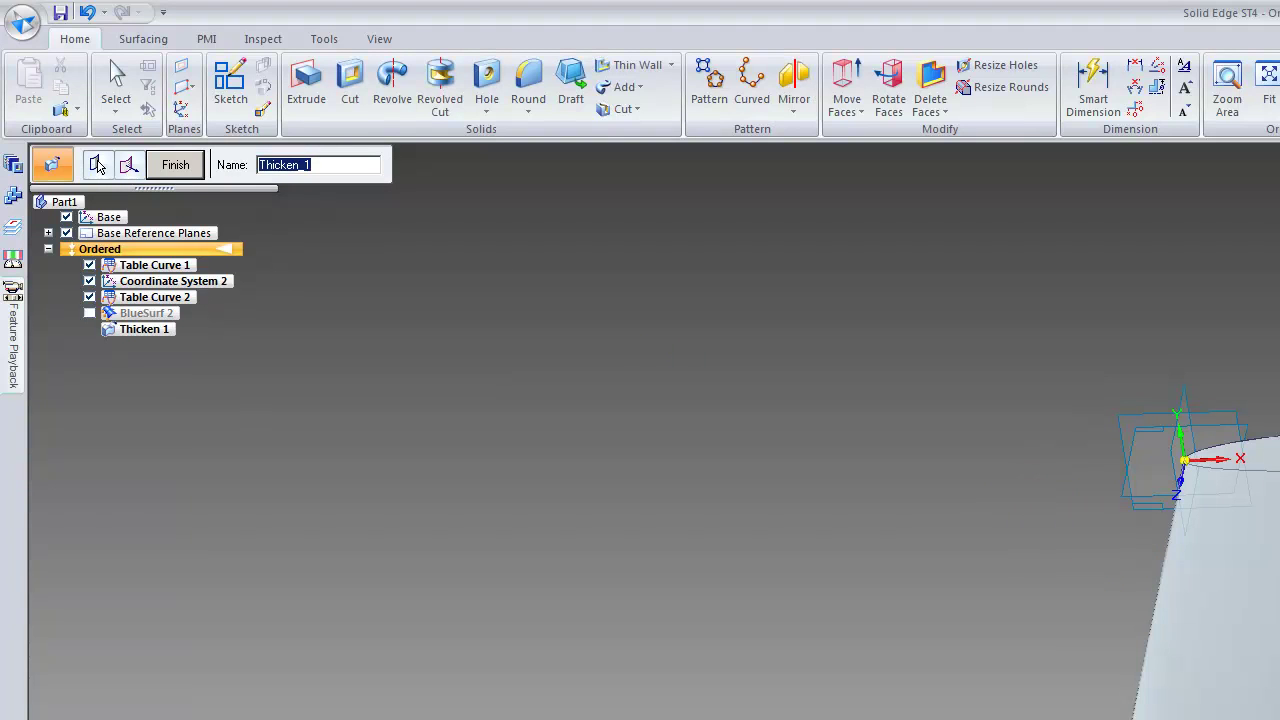
click(175, 165)
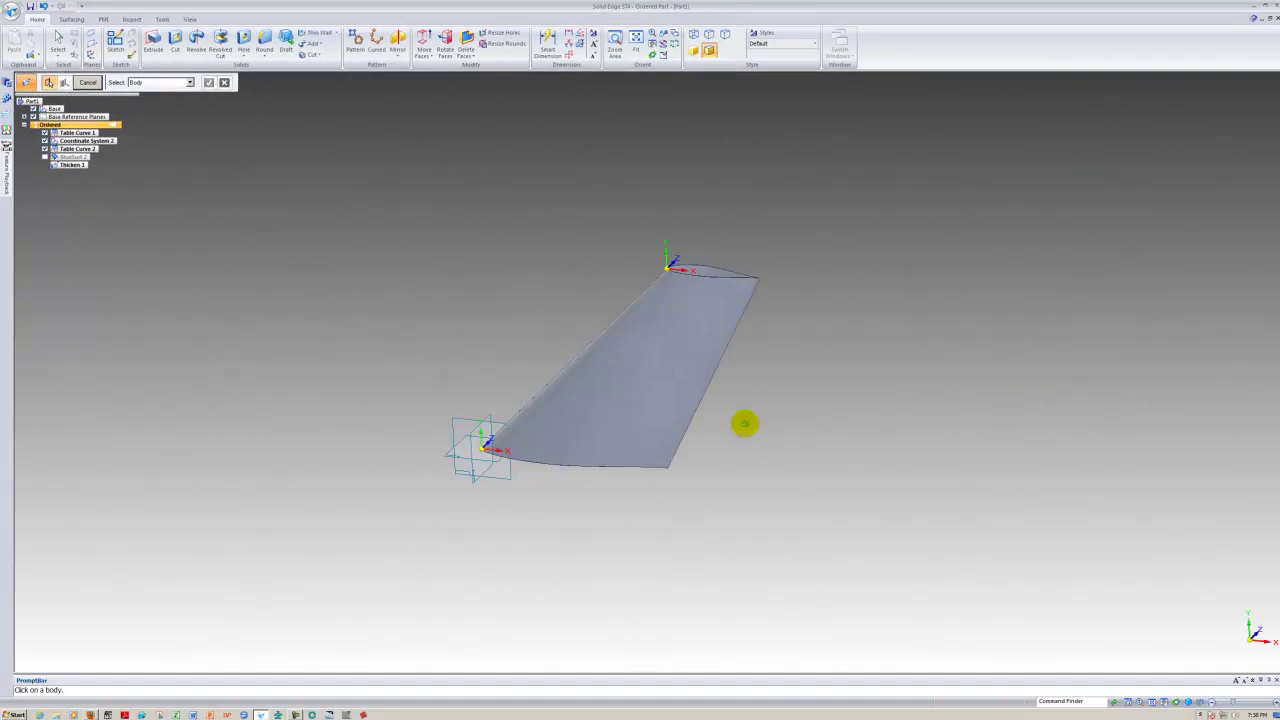
middle_drag(745, 424, 440, 400)
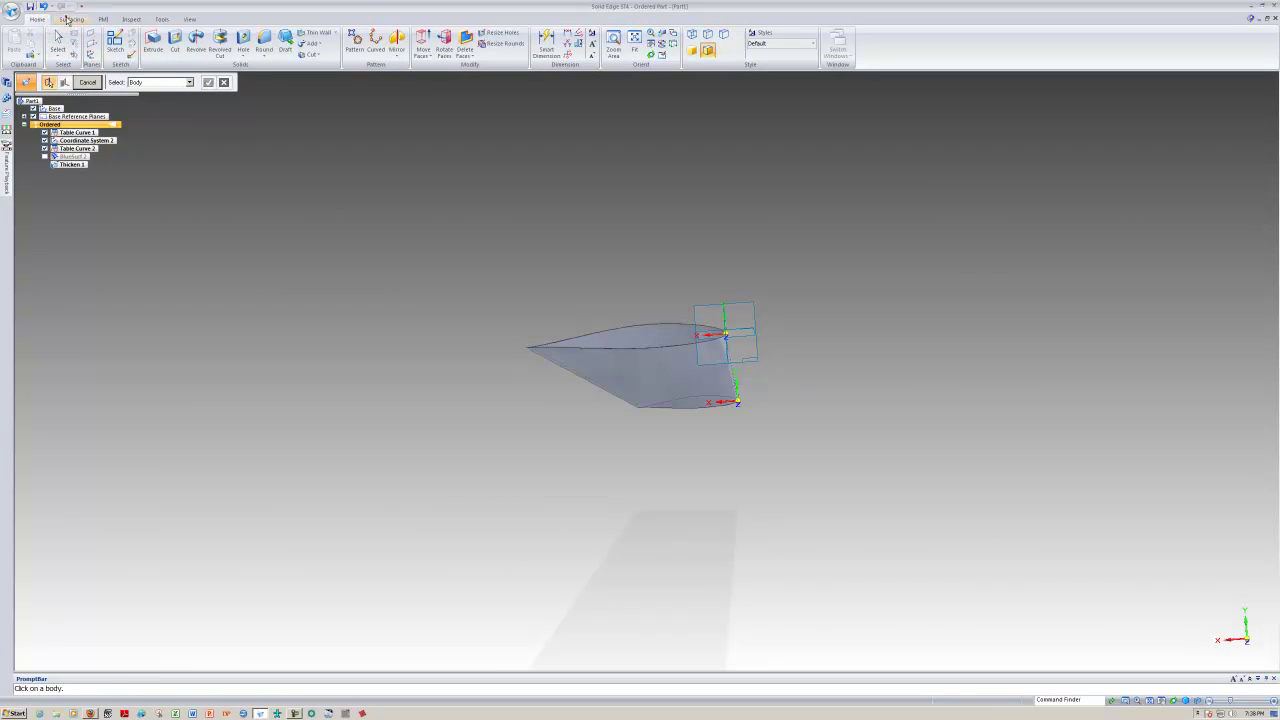
- Cap one wing end with a Bounded surface, Bound 1, on its airfoil edge loop
click(67, 20)
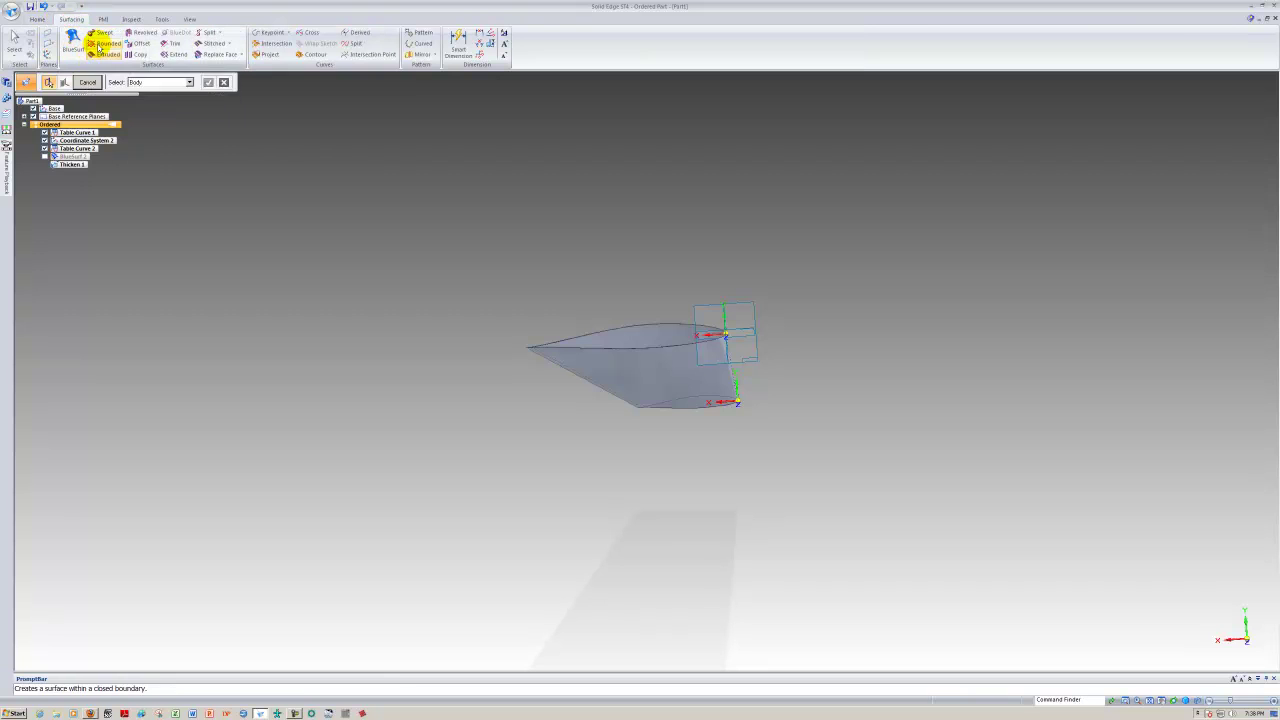
click(100, 43)
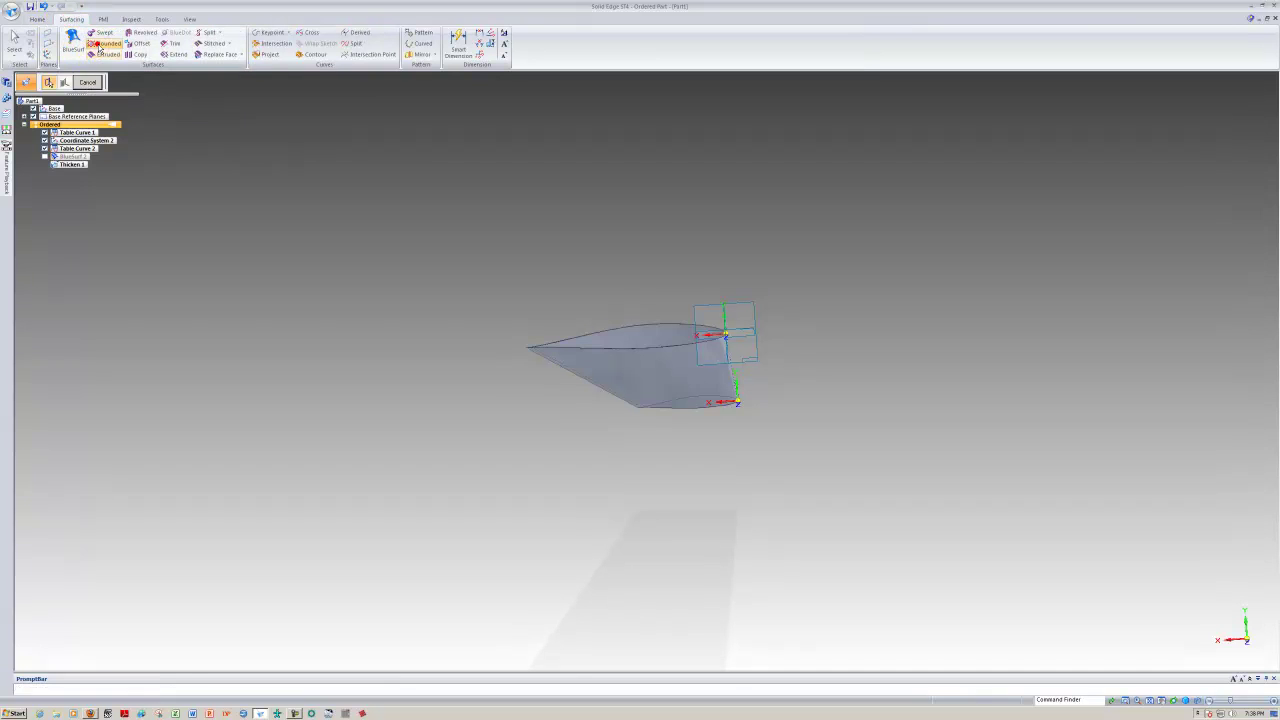
click(660, 326)
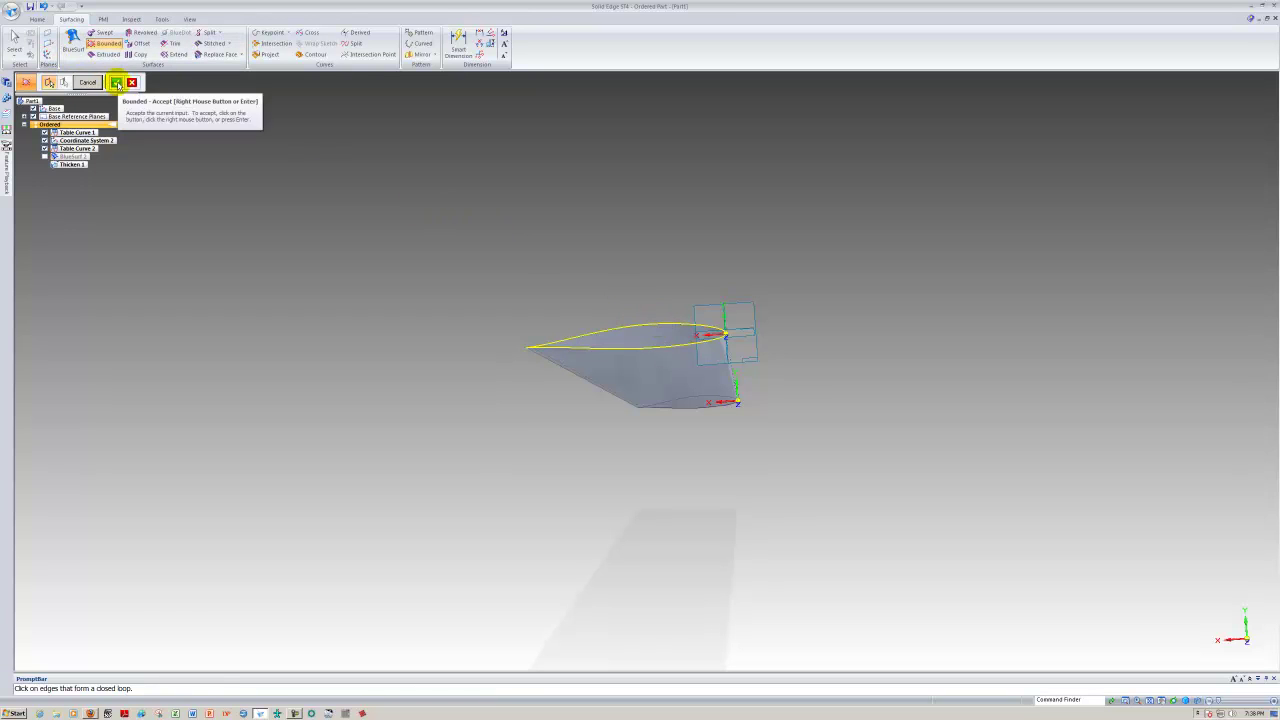
click(117, 84)
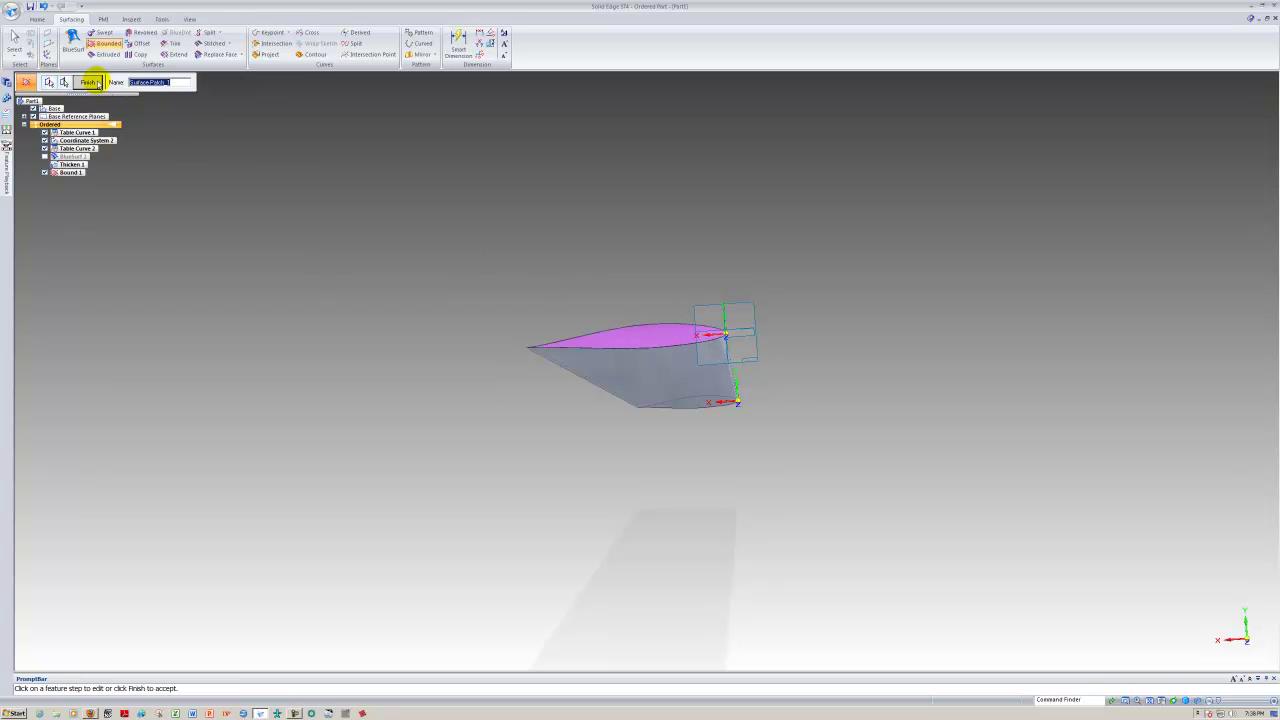
click(91, 82)
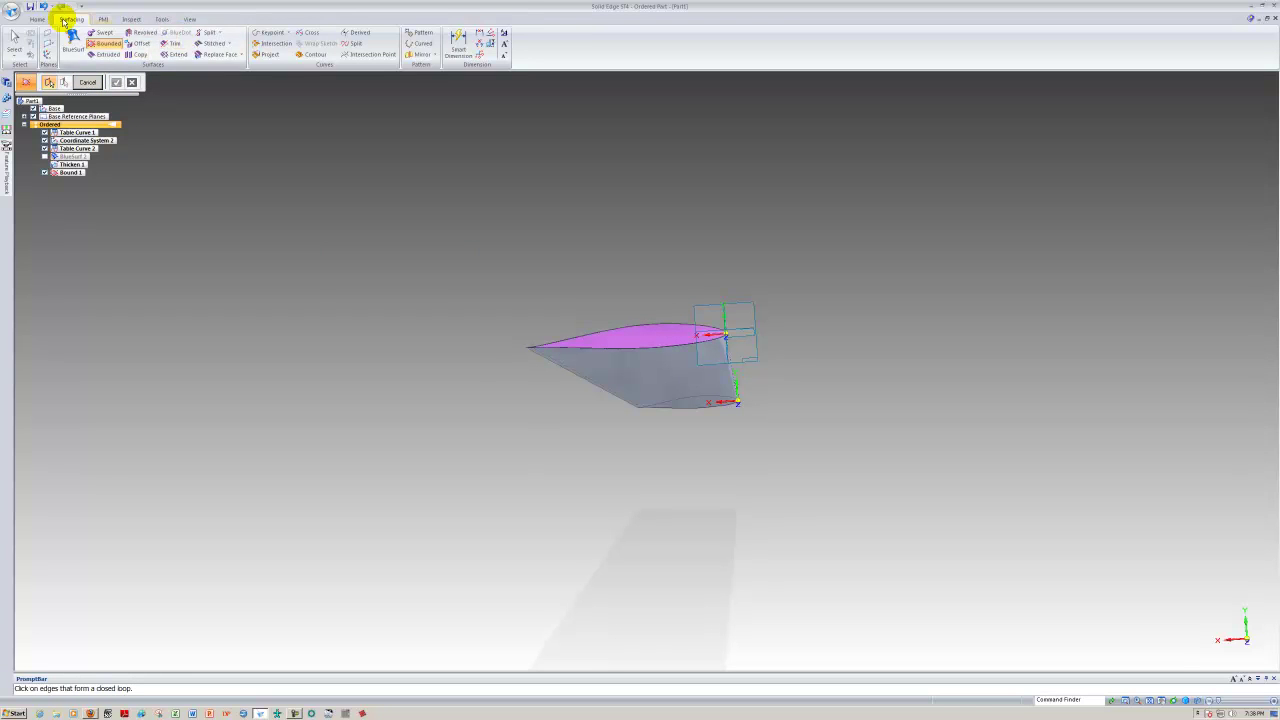
- Thicken the Bound 1 cap surface 0.50 mm toward the chosen side as Thicken 2
click(37, 19)
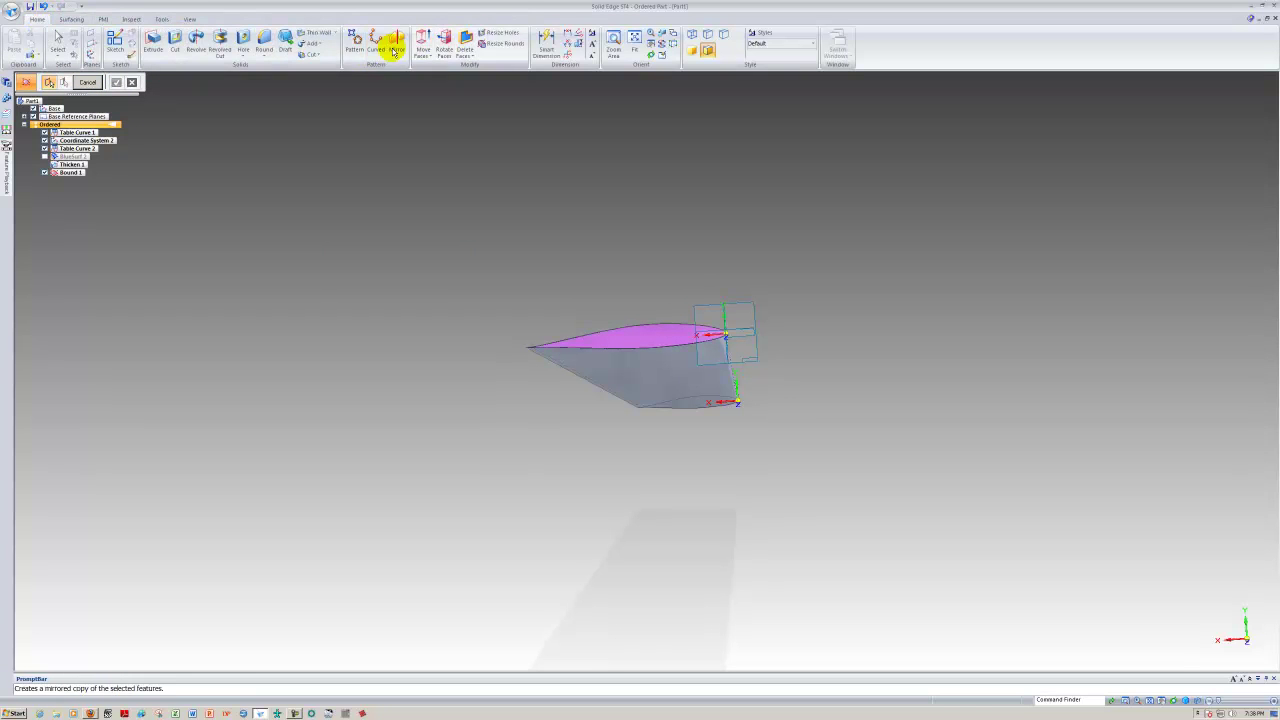
click(322, 47)
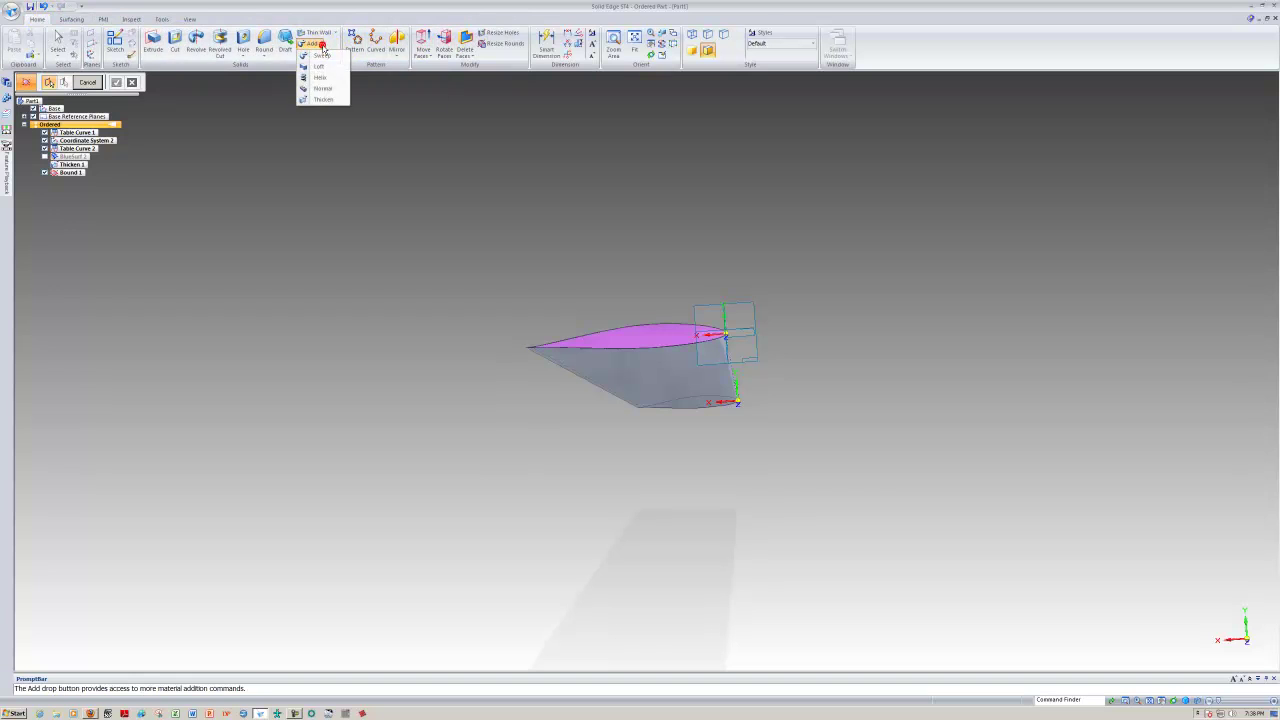
click(321, 99)
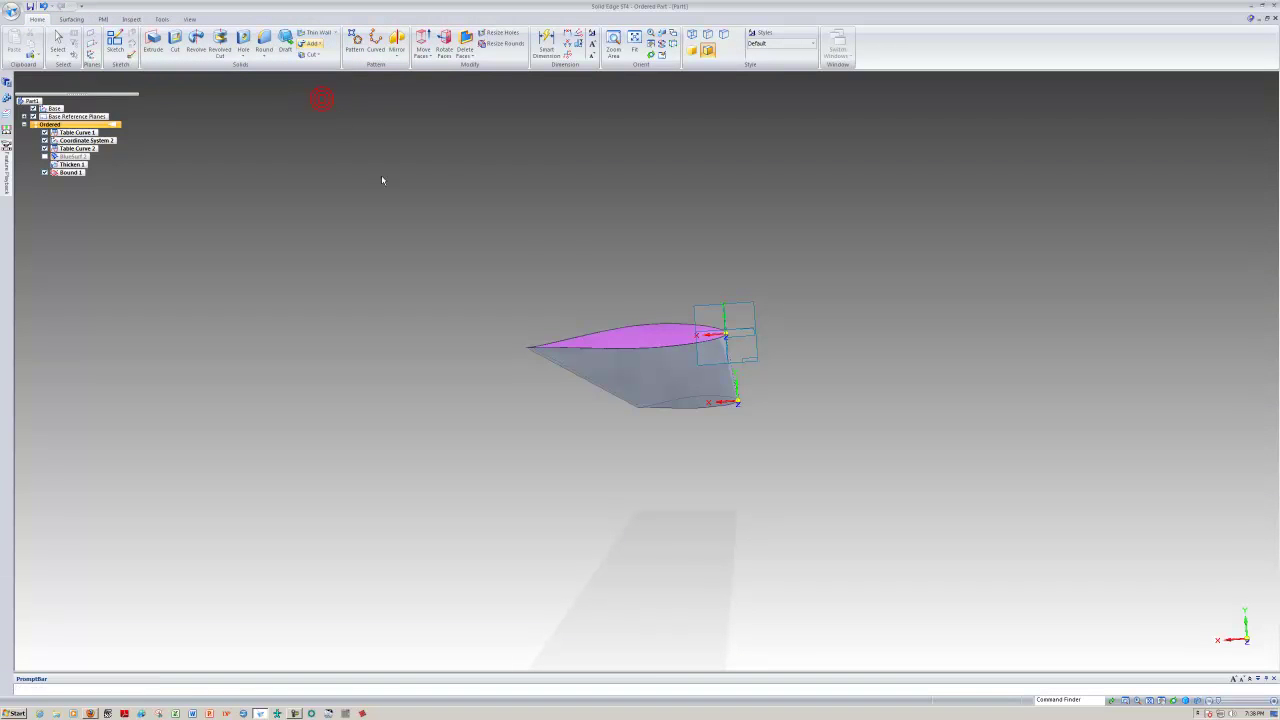
click(661, 337)
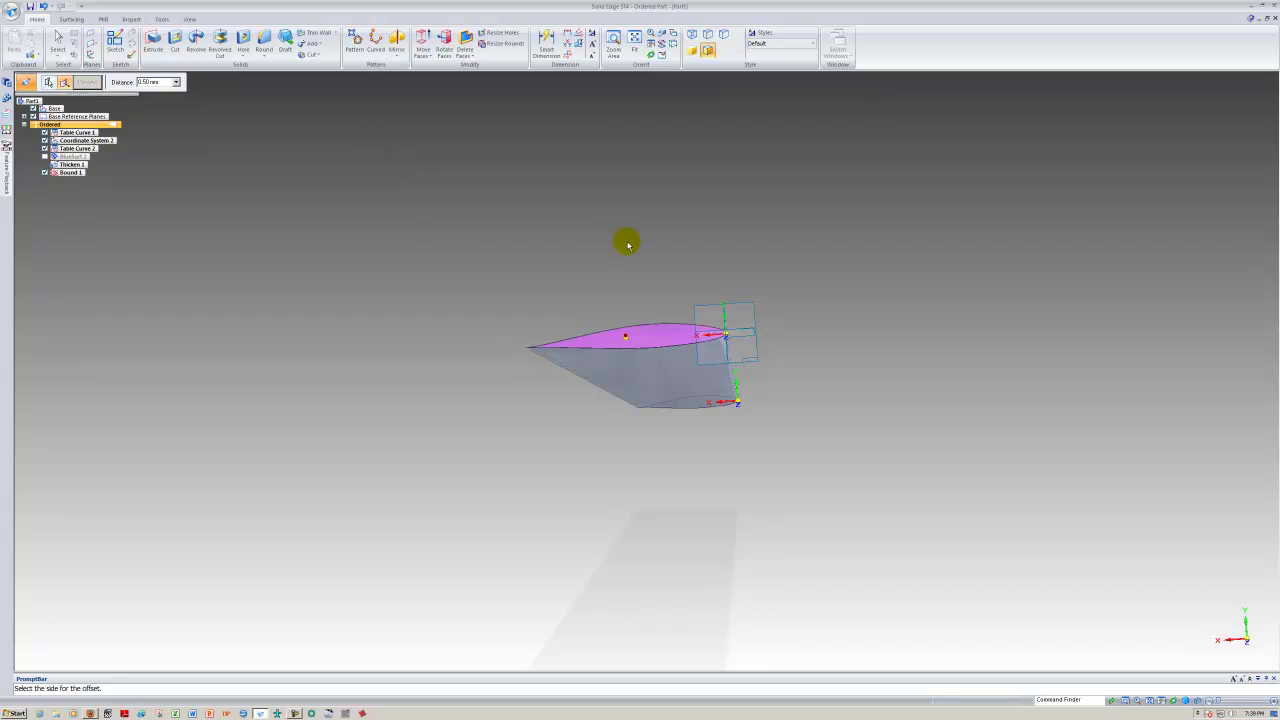
key(ctrl+f)
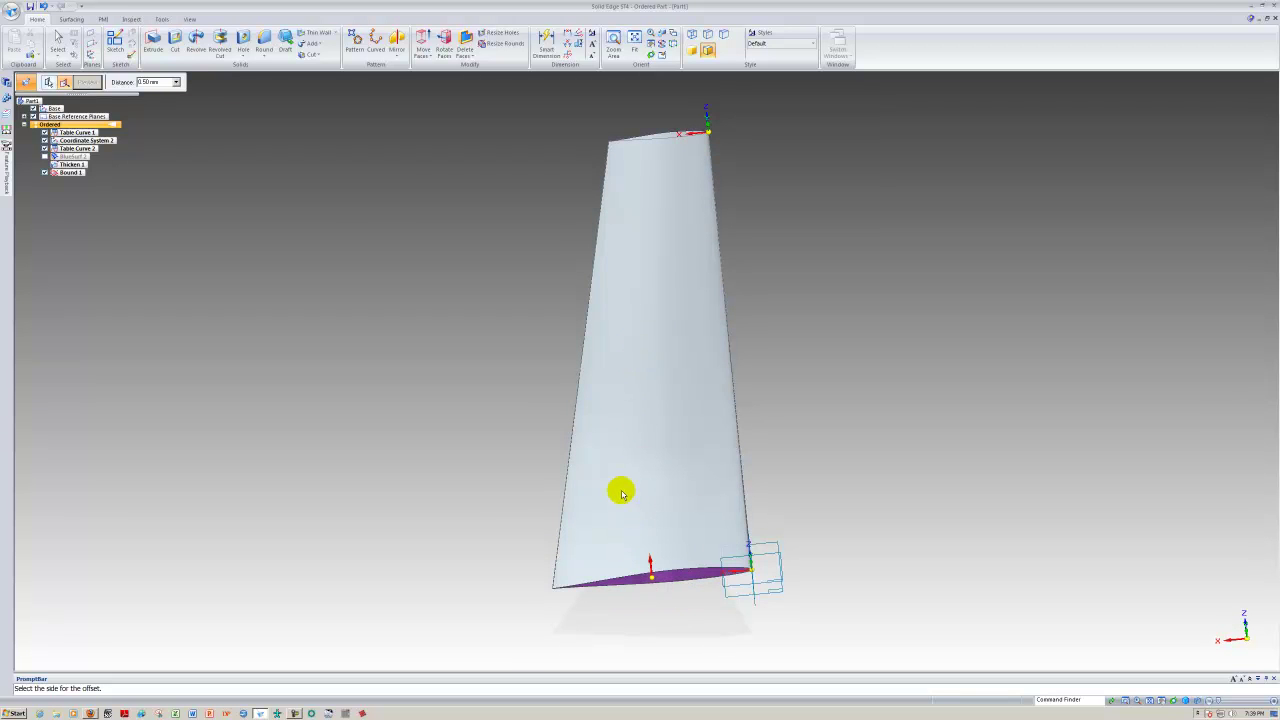
click(621, 493)
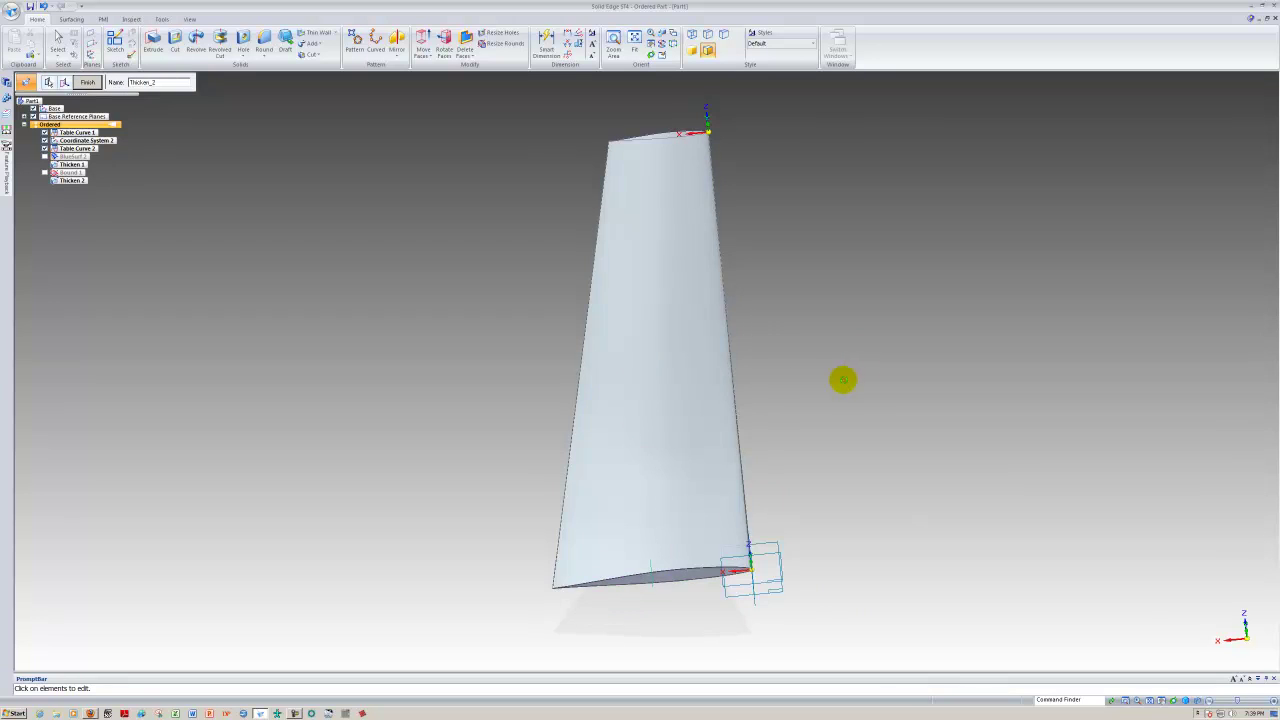
middle_drag(843, 379, 680, 533)
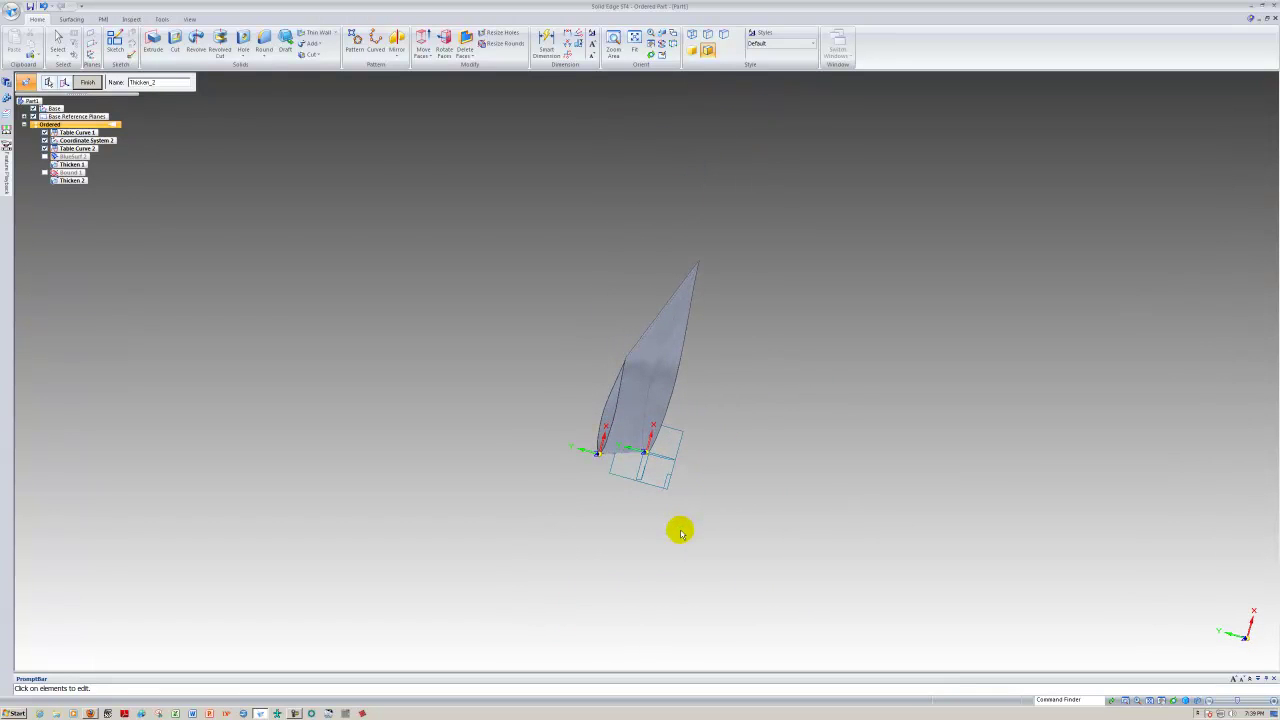
- Cap the opposite wing end with a Bounded surface, Bound 2, on its airfoil edge
click(66, 19)
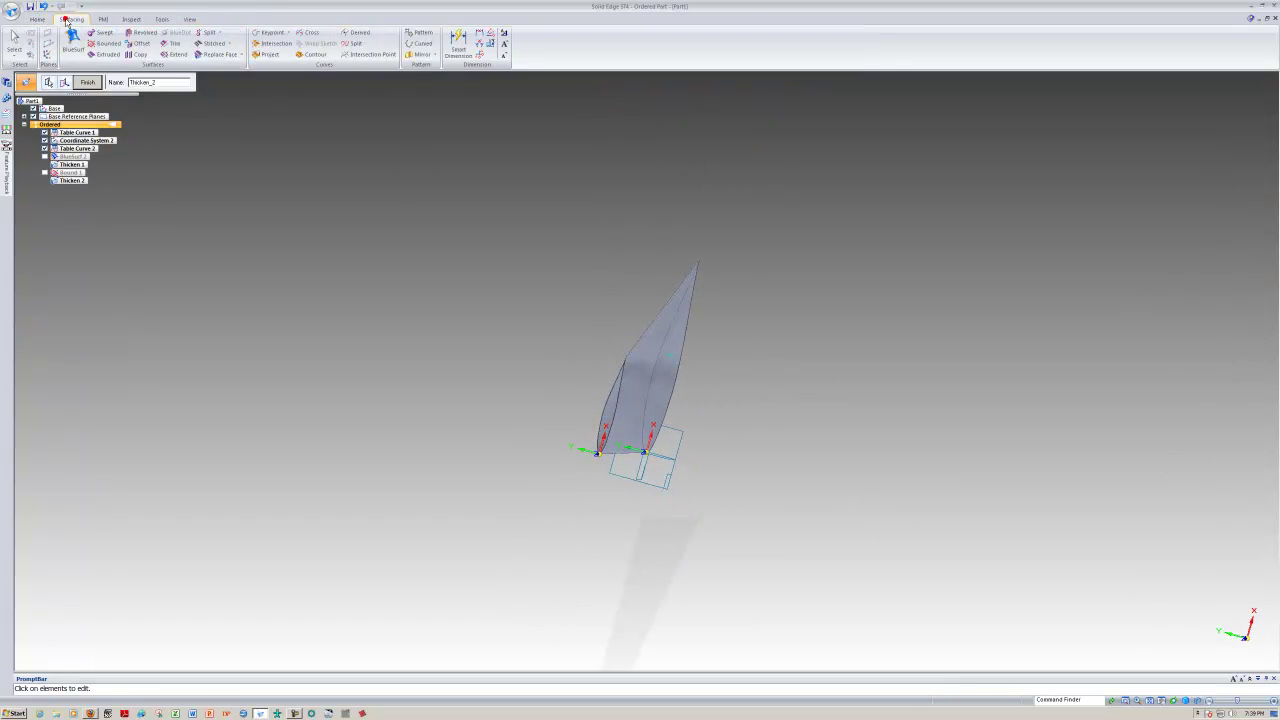
click(96, 44)
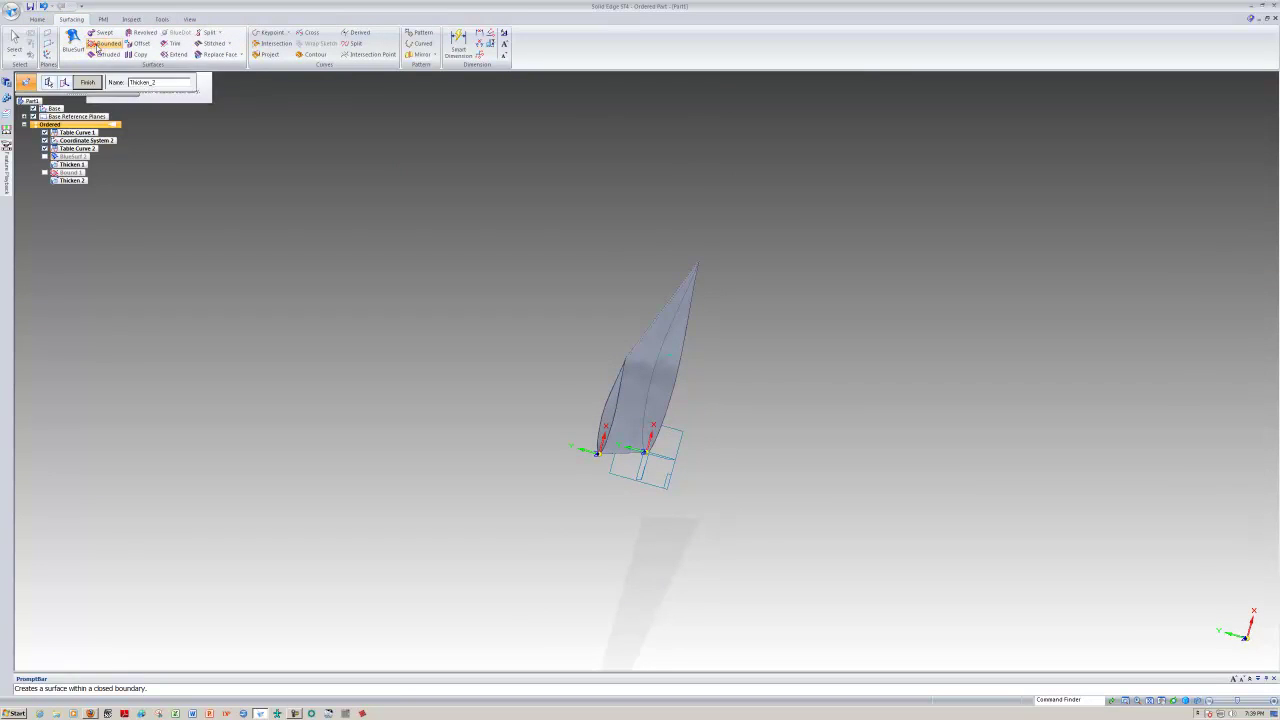
click(609, 424)
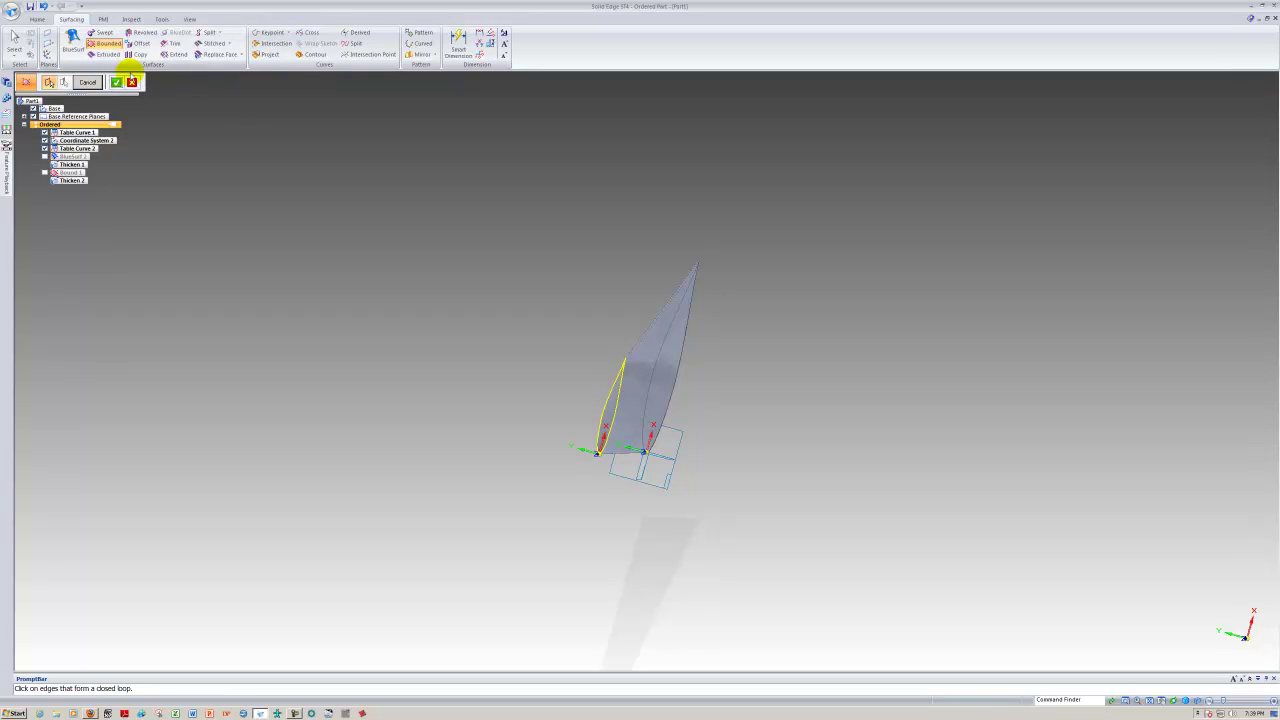
click(117, 83)
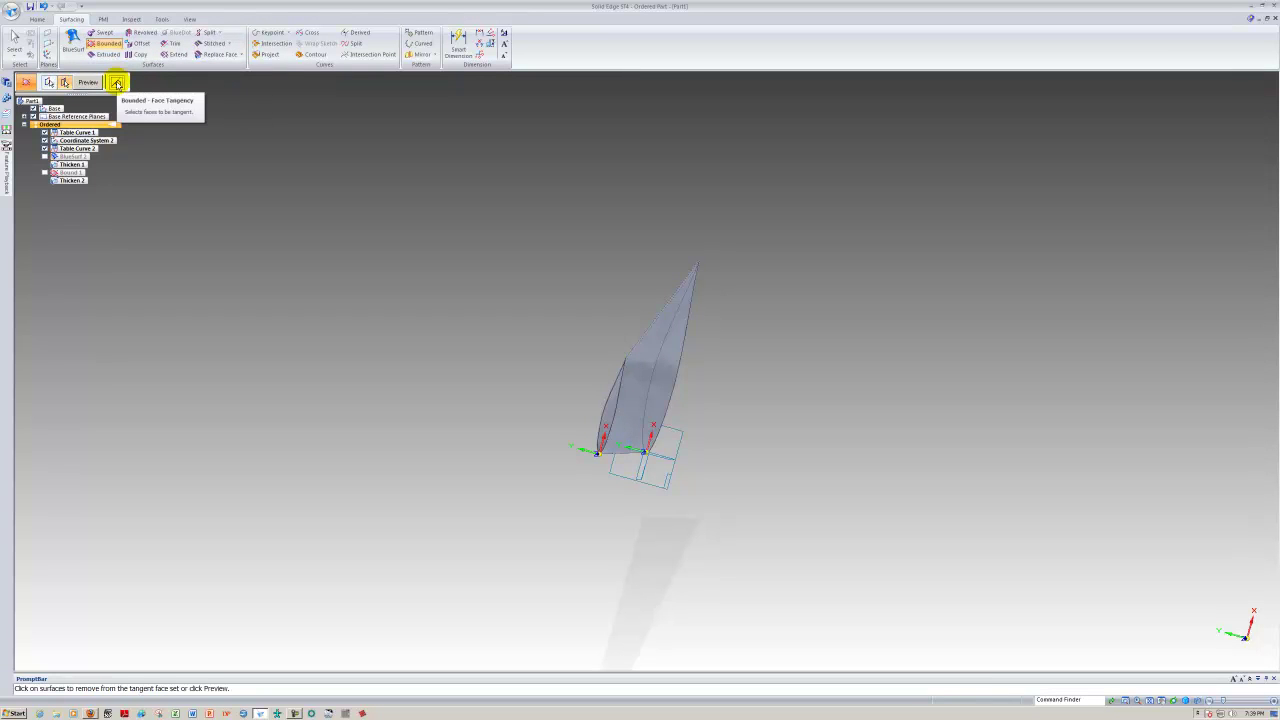
click(88, 82)
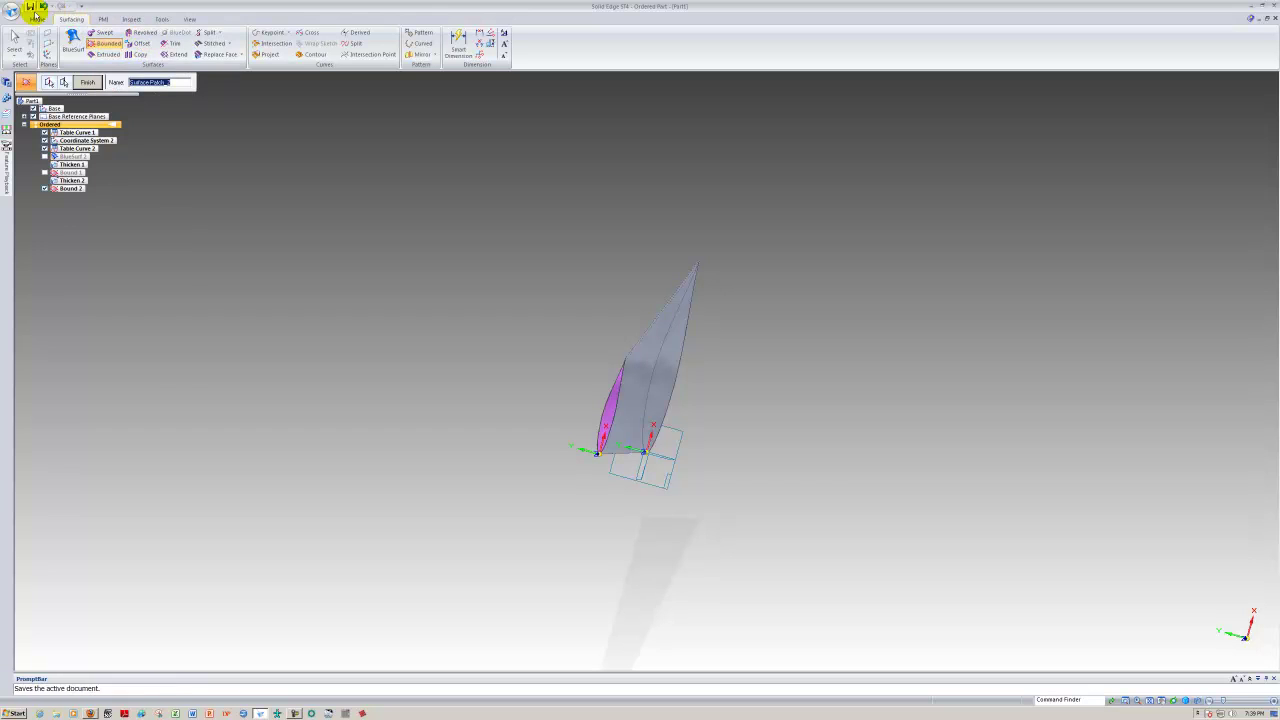
- Thicken the Bound 2 cap 0.50 mm toward the chosen side and finish Thicken 3
click(37, 19)
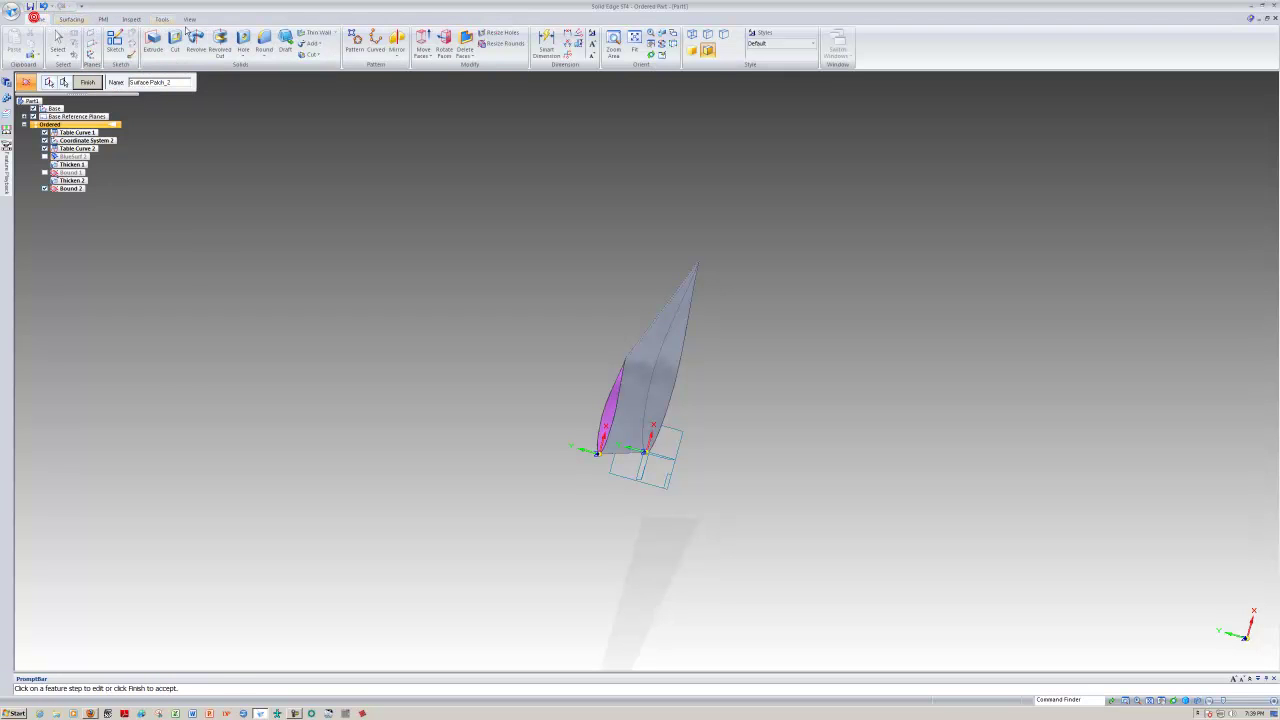
click(322, 47)
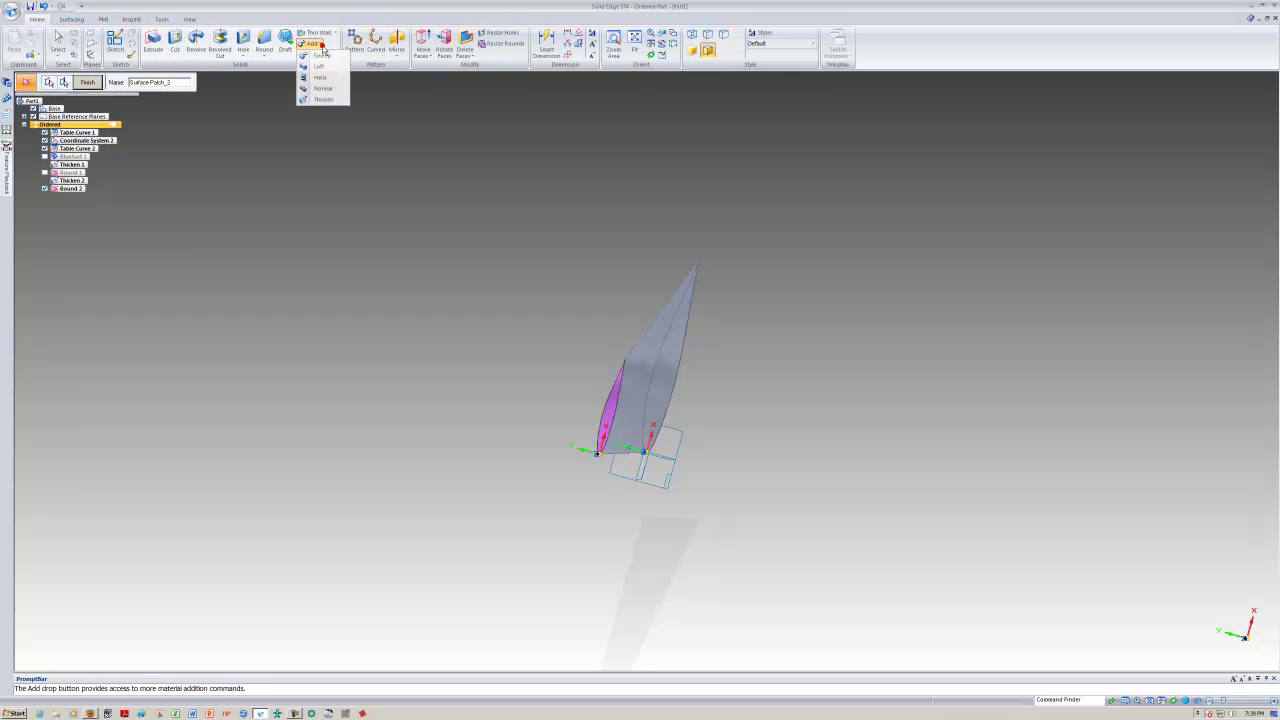
click(327, 99)
click(614, 412)
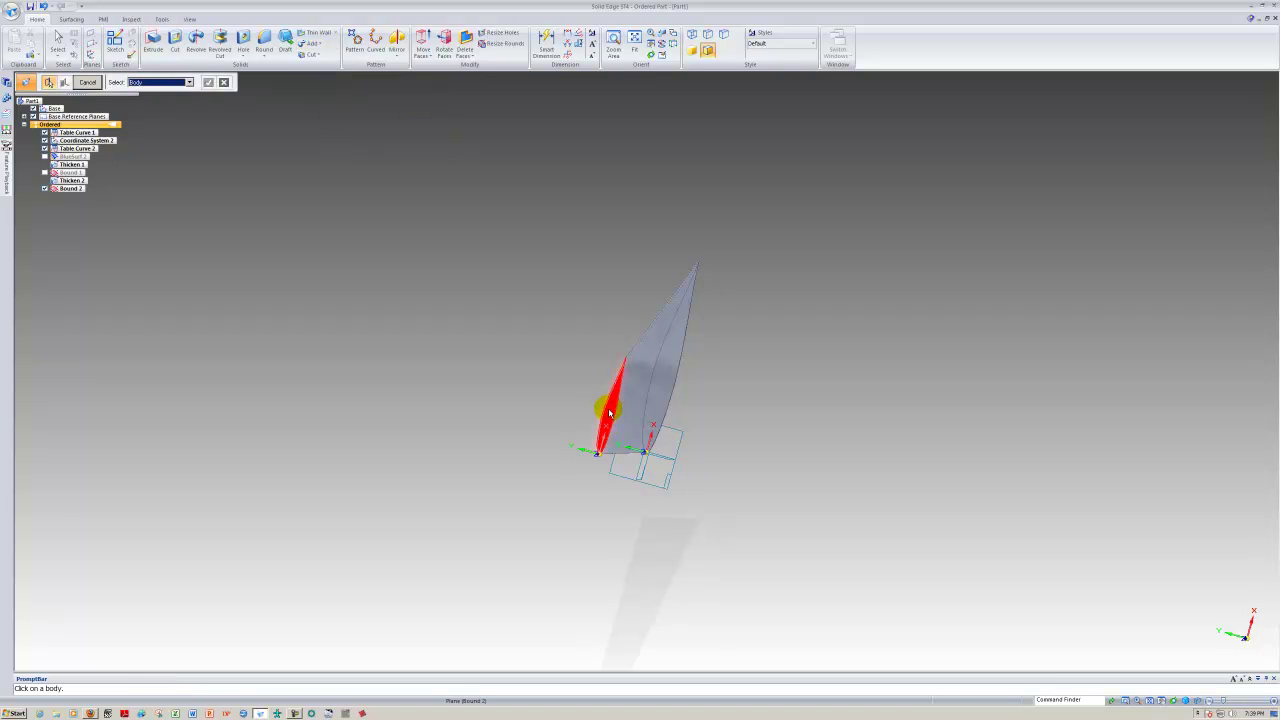
click(609, 413)
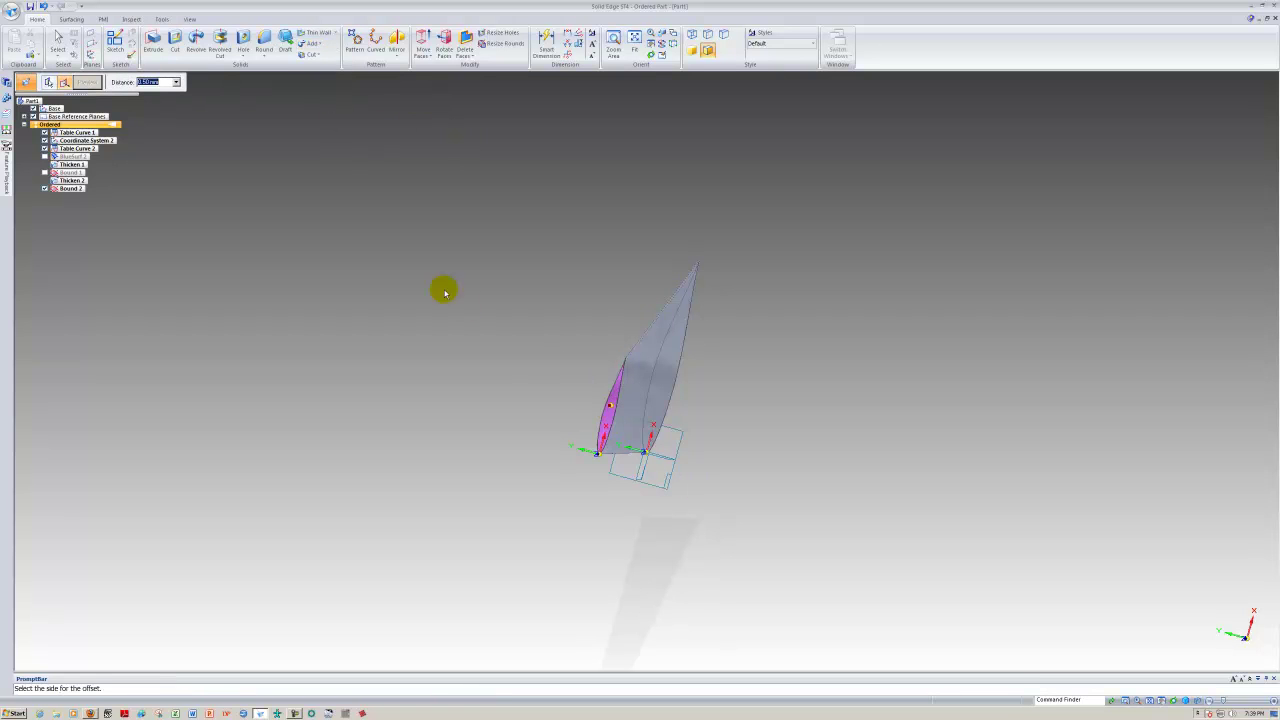
key(ctrl+f)
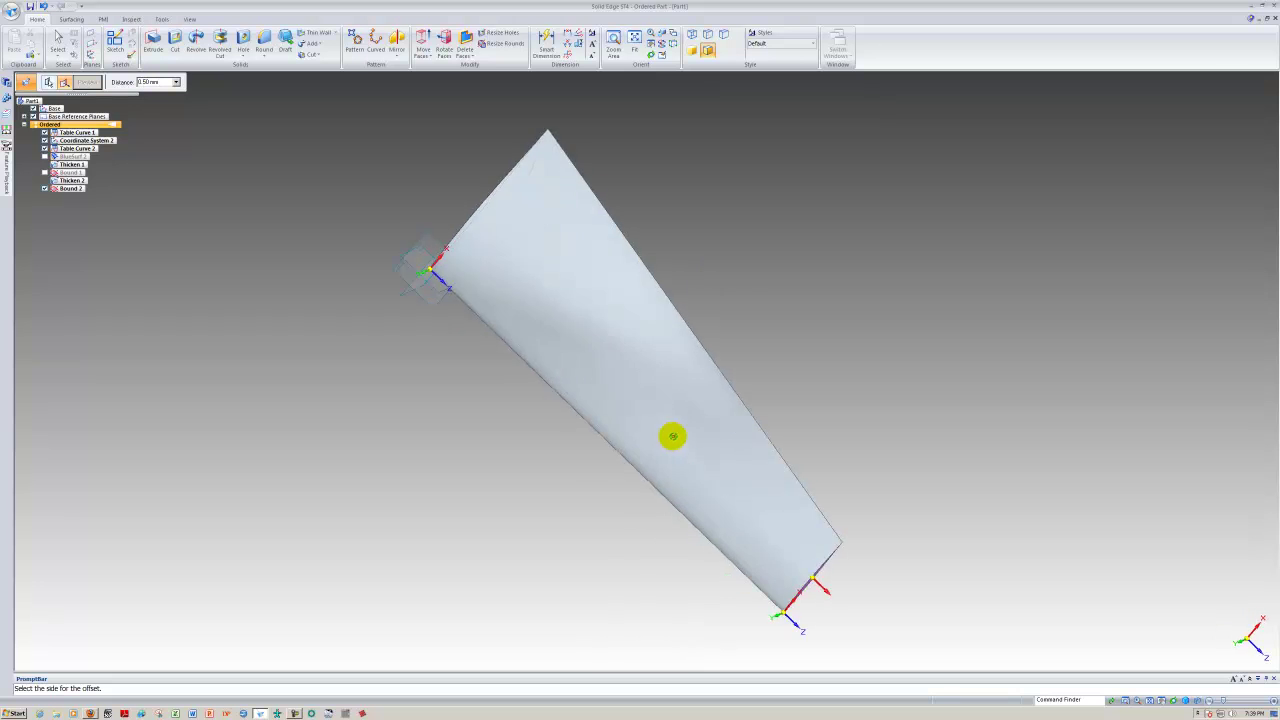
click(837, 428)
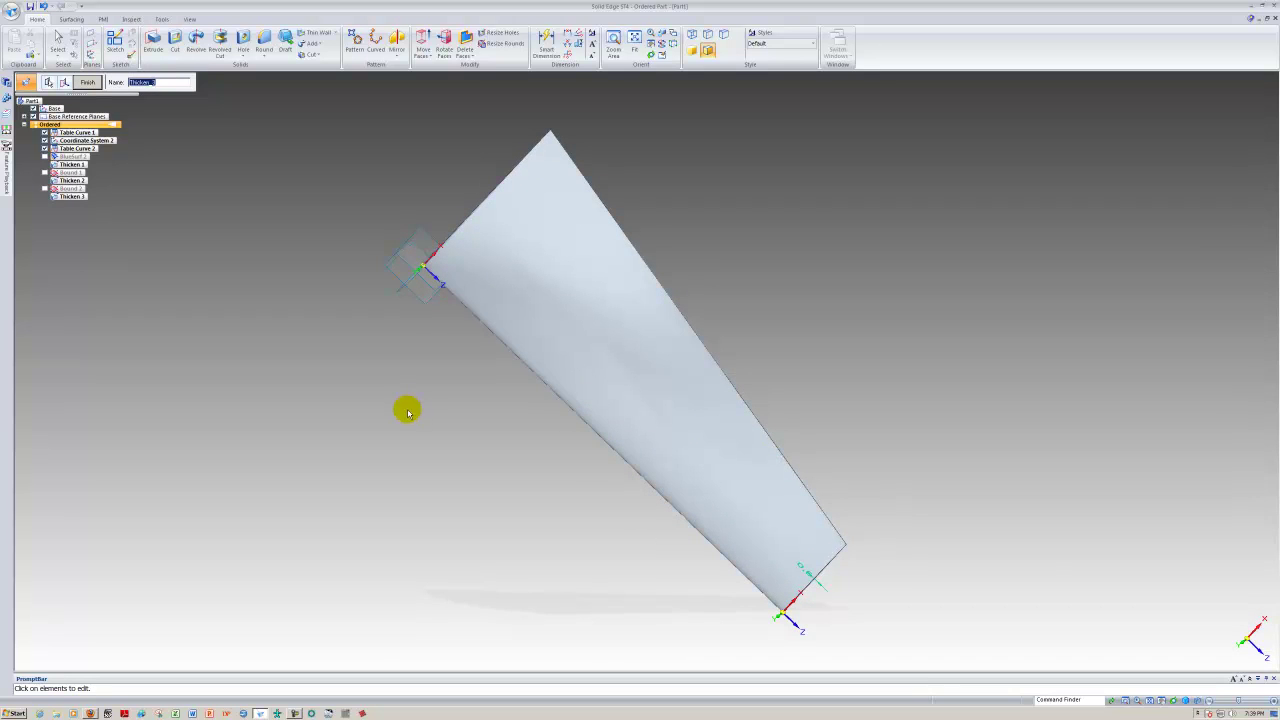
key(ctrl+r)
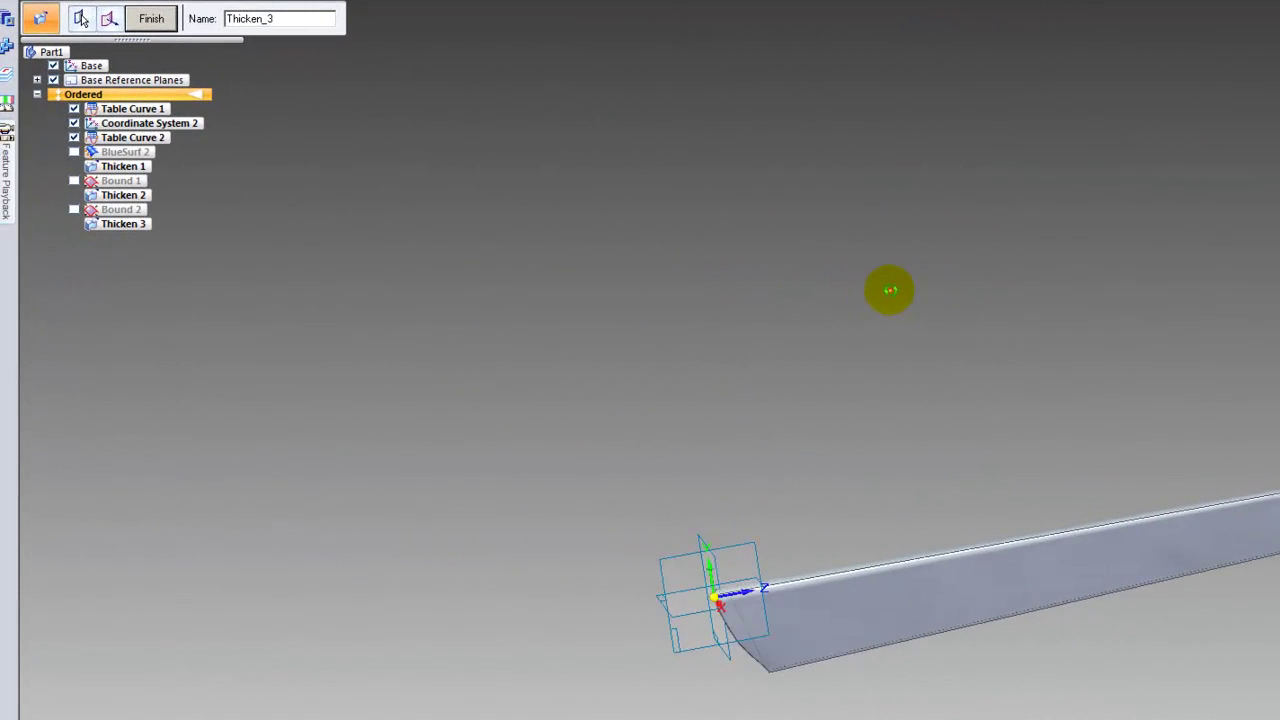
middle_drag(496, 233, 588, 261)
middle_drag(1054, 340, 1107, 362)
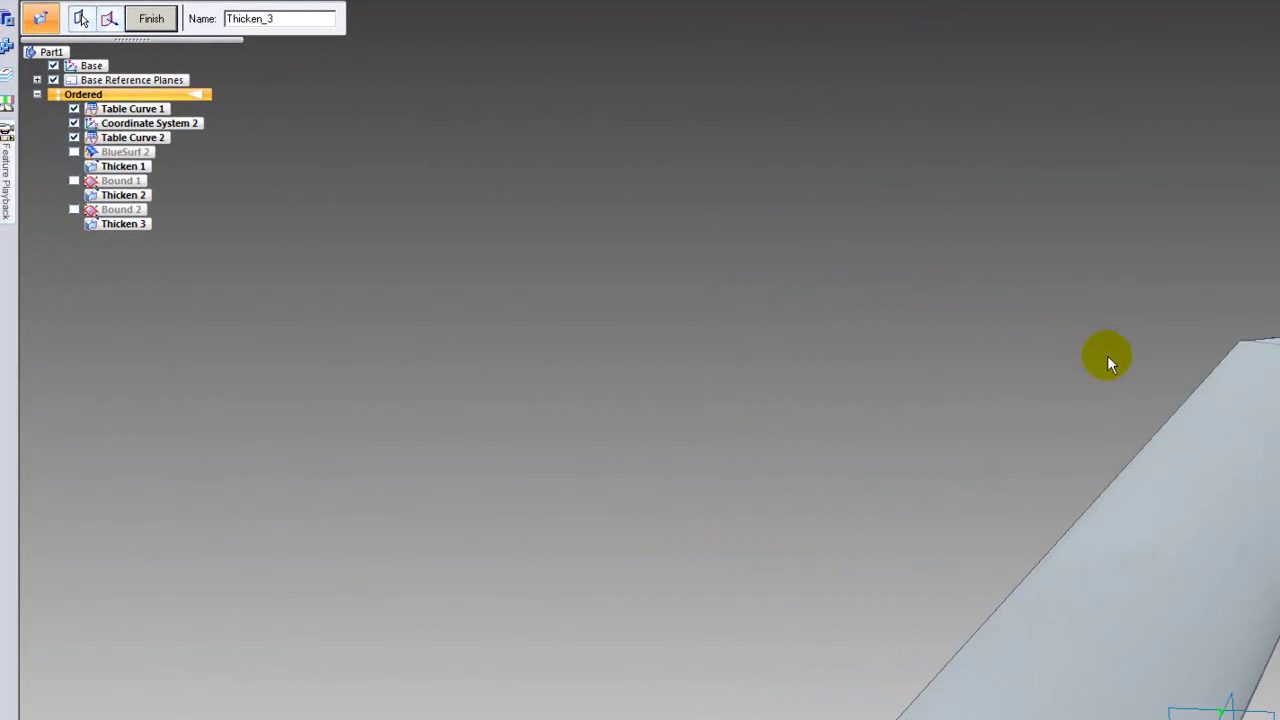
click(151, 18)
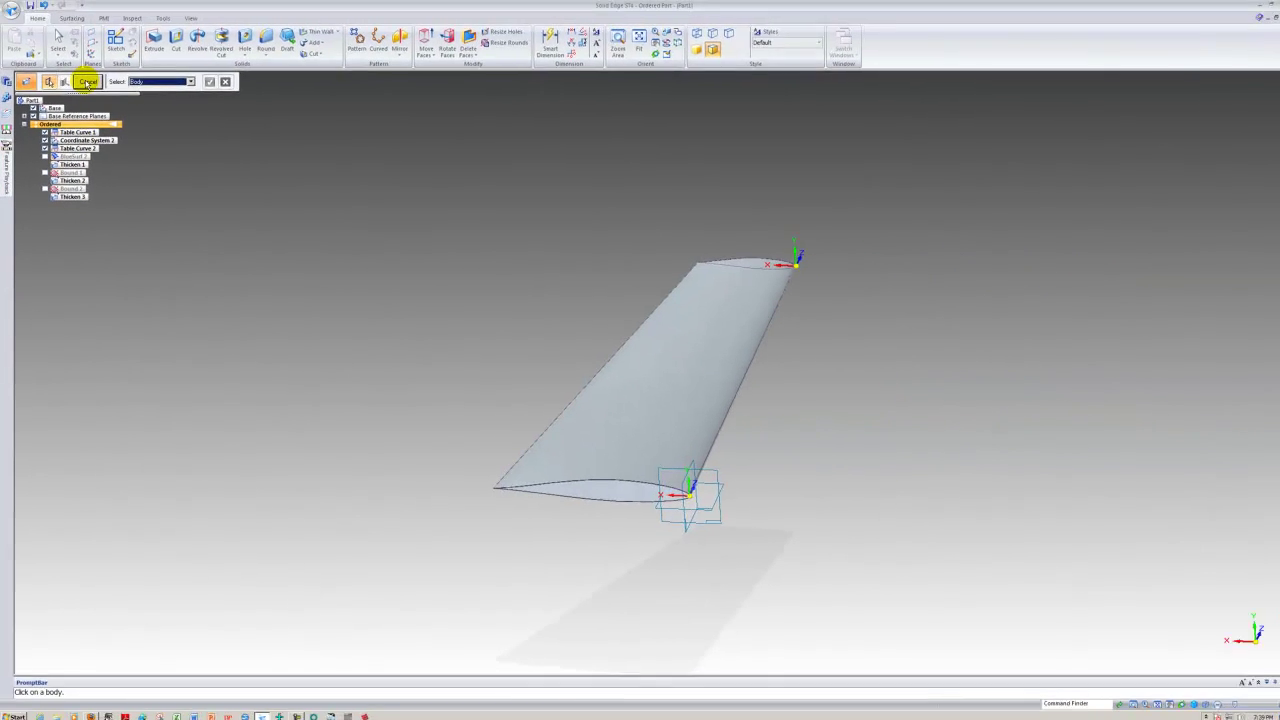
click(88, 82)
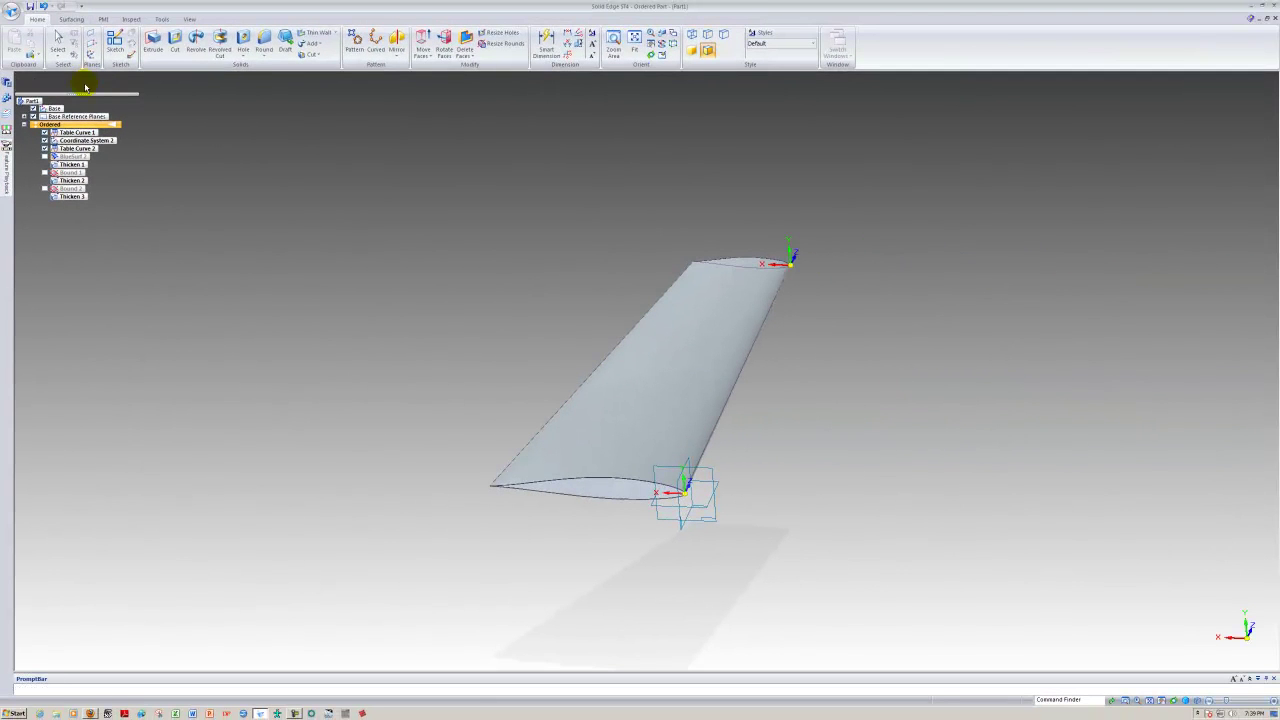